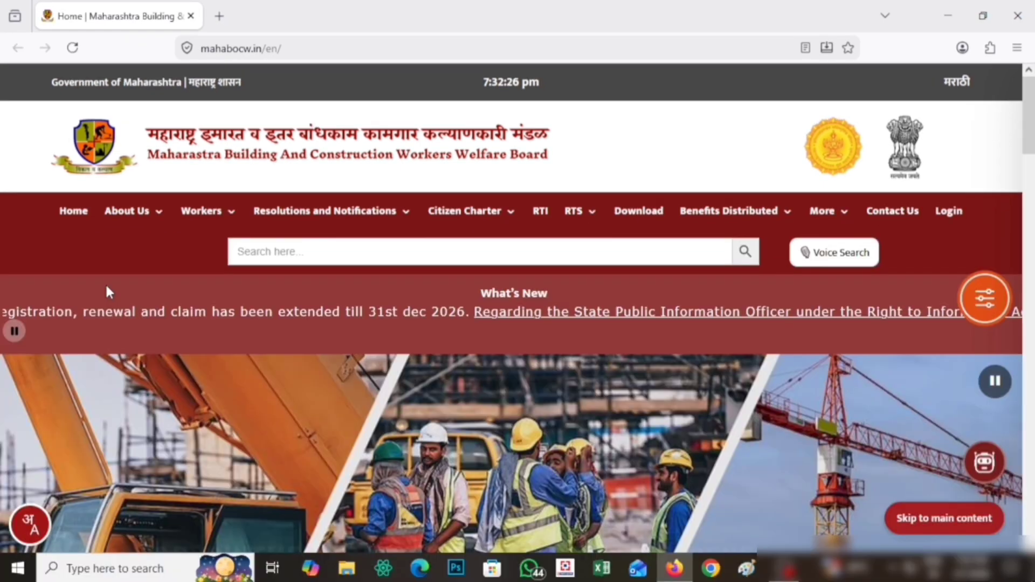
Step: Open 'Construction Worker: Apply Online for Claim' and choose New Claim as the action
scroll(594, 348, "down", 10)
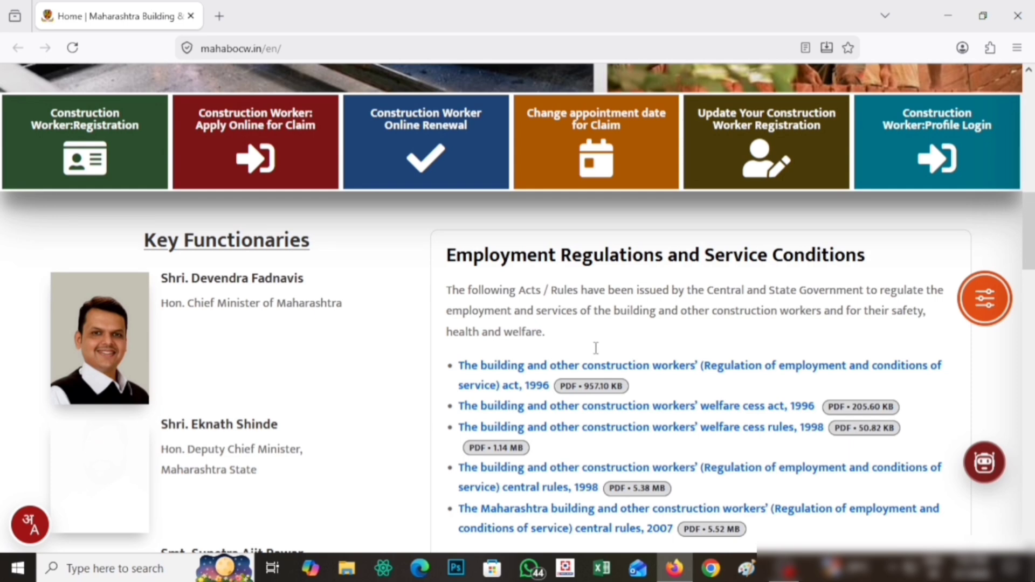
scroll(595, 348, "up", 4)
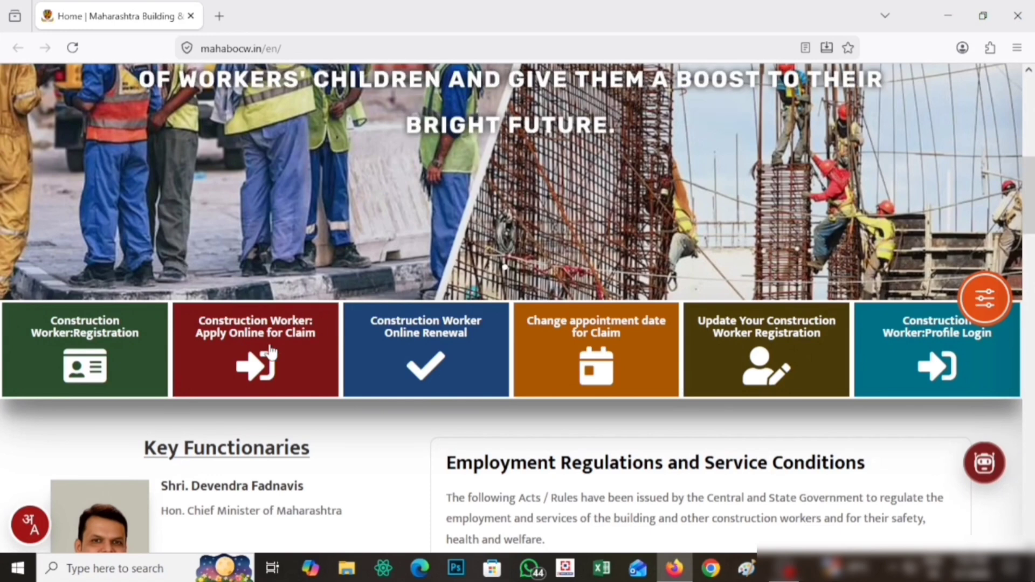
left_click(271, 352)
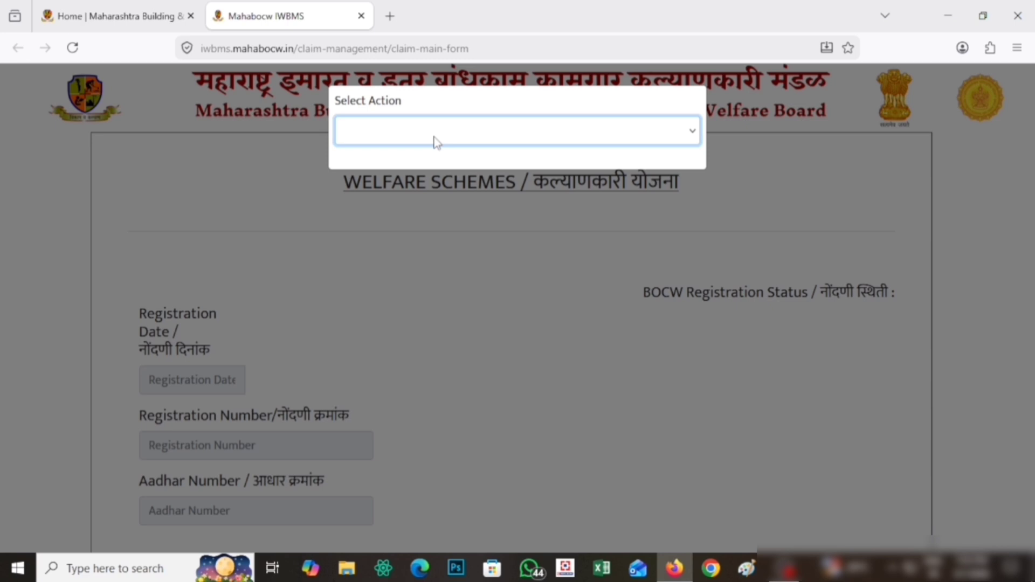
left_click(435, 154)
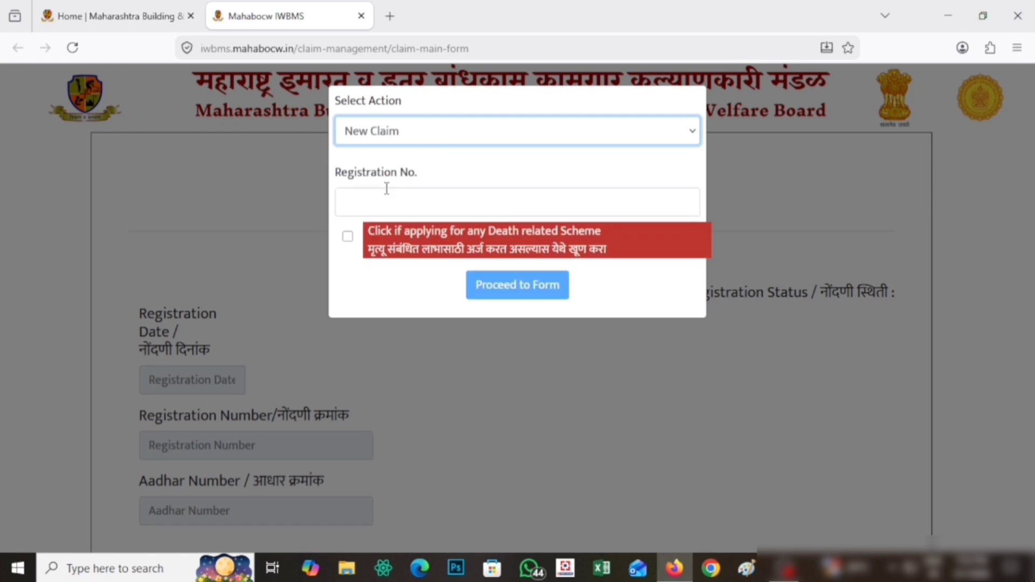
left_click(341, 178)
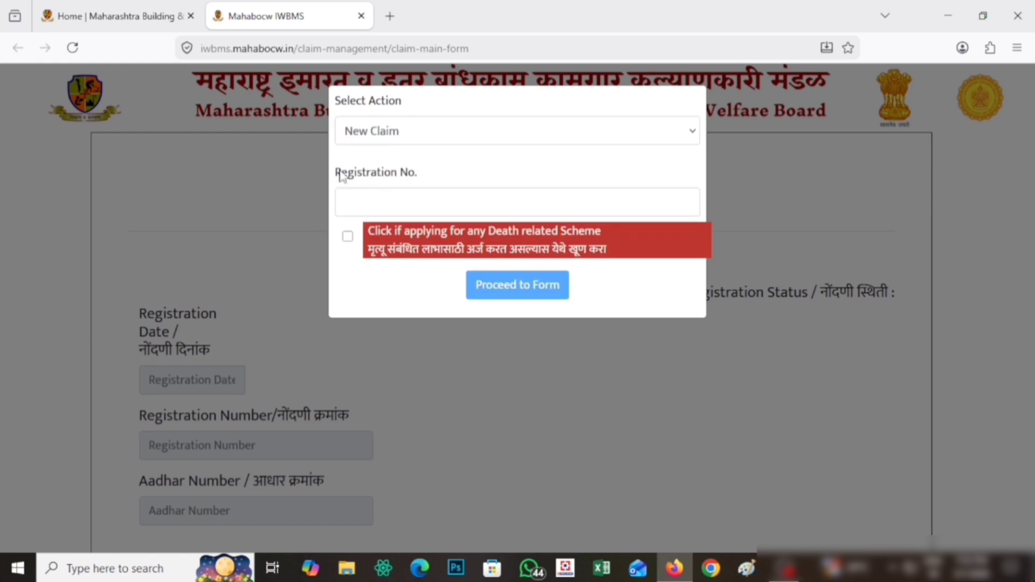
Step: Enter the worker's registration number and proceed to the form's OTP step
left_click_drag(339, 176, 426, 200)
left_click(427, 200)
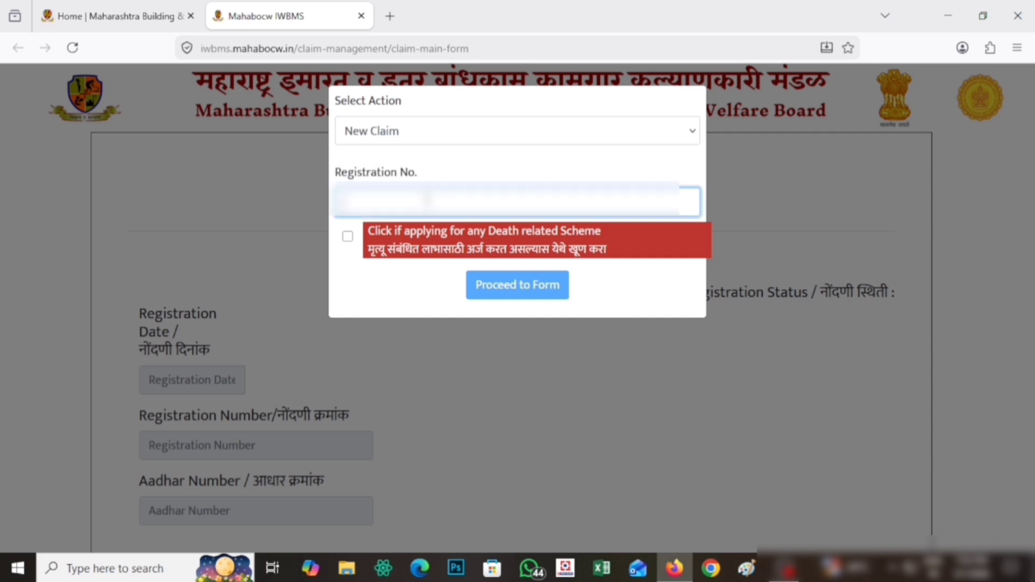
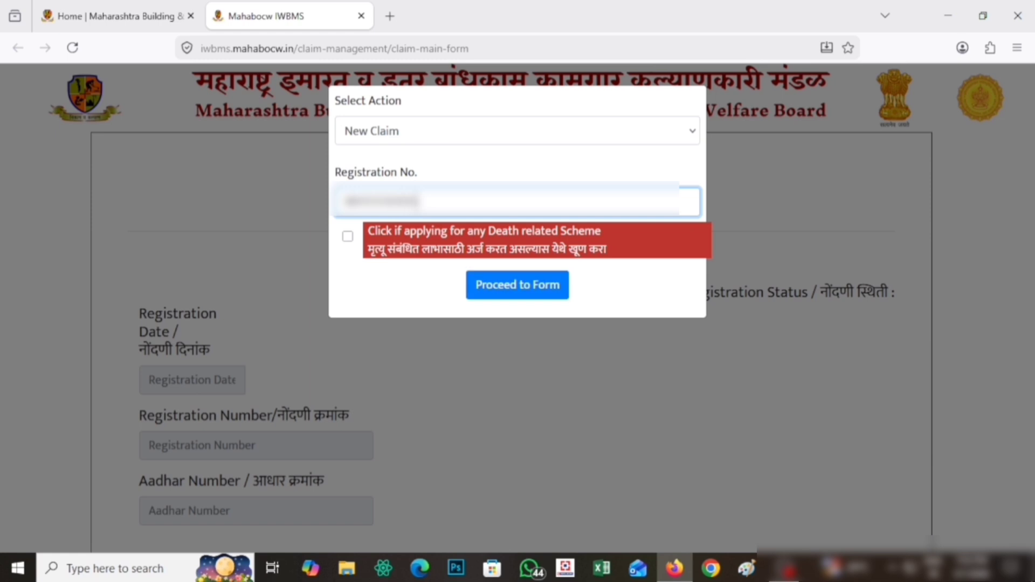
left_click(479, 168)
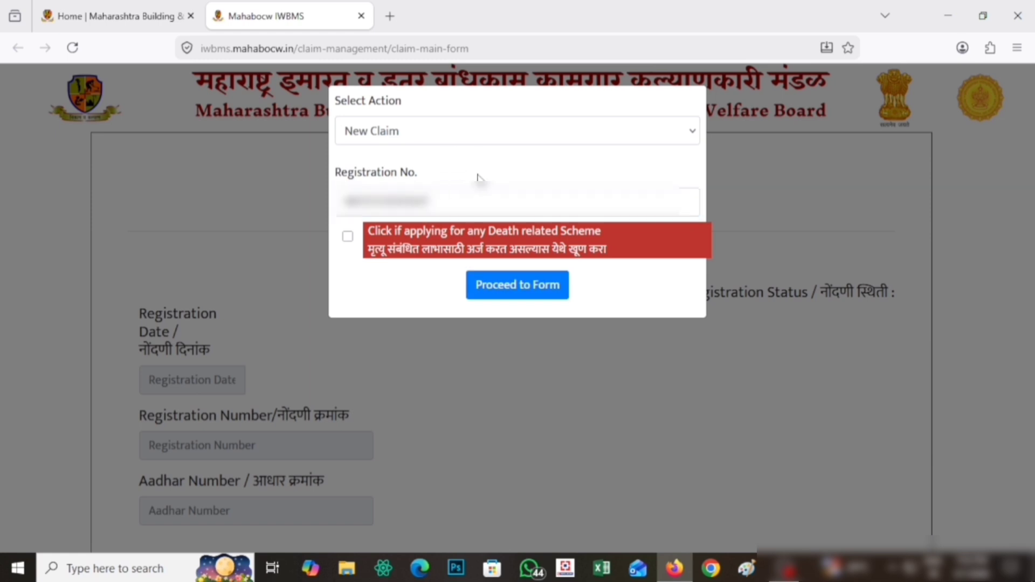
left_click(517, 291)
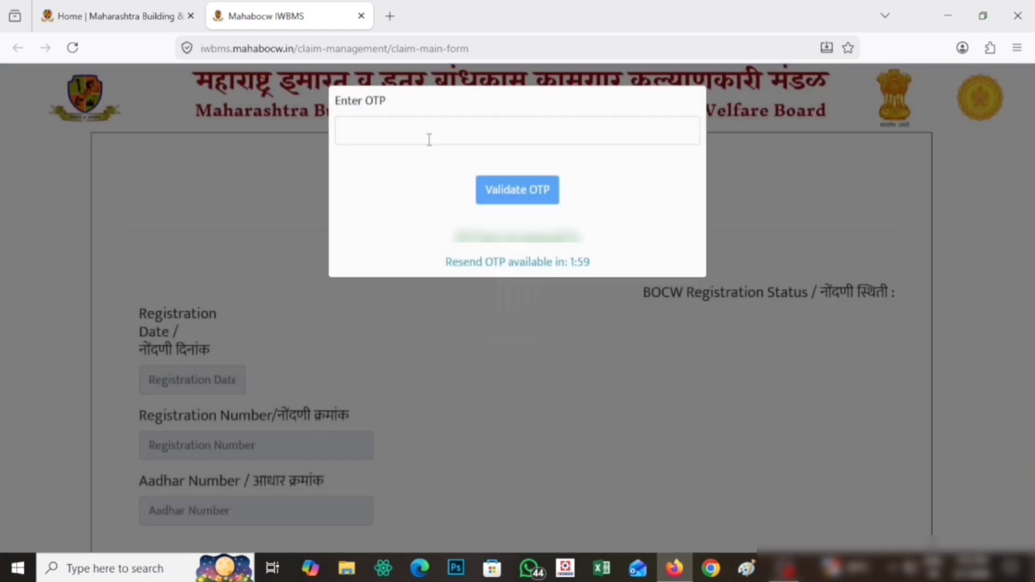
Step: Enter the received OTP and validate it to open the Welfare Schemes form
left_click(429, 139)
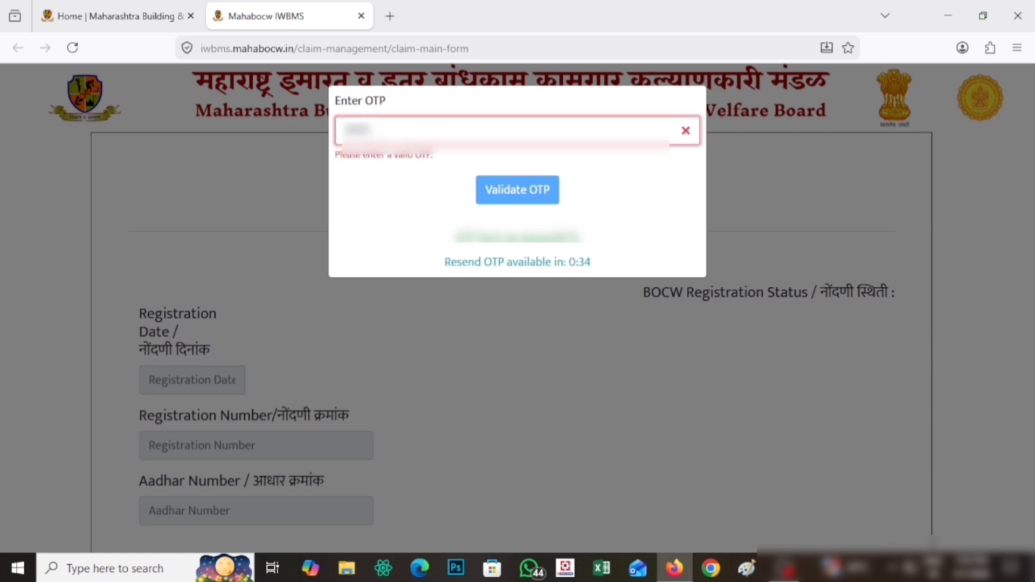
type("1")
left_click(428, 202)
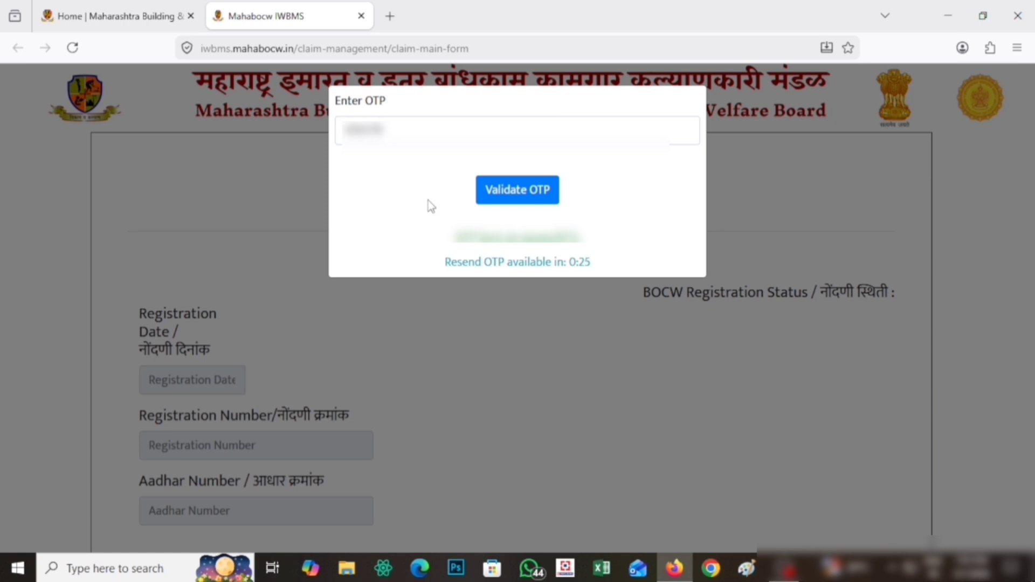
left_click(511, 193)
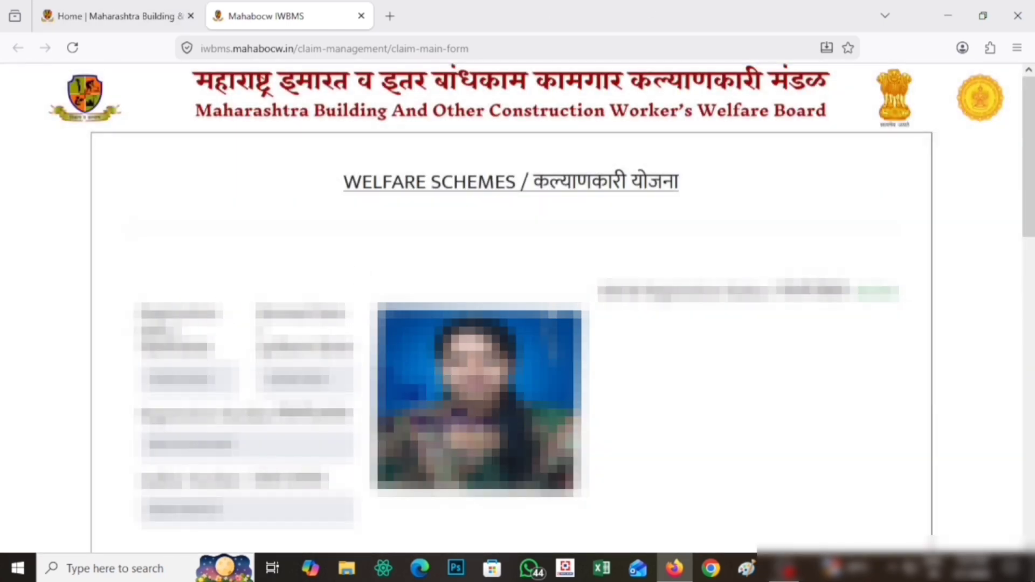
Step: Choose Educational Welfare Scheme in the Select Scheme Category dropdown
scroll(768, 310, "down", 2)
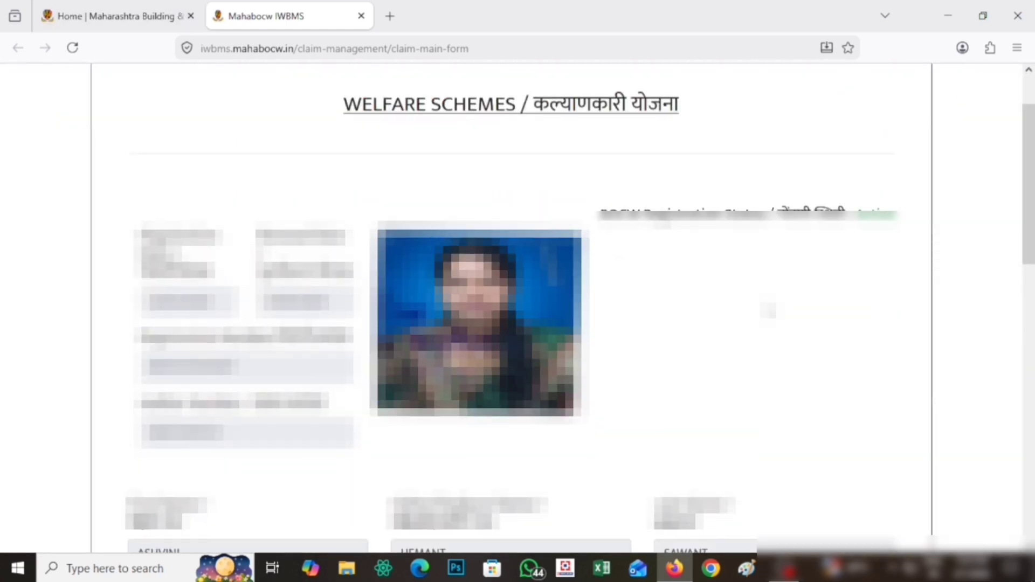
scroll(769, 310, "down", 10)
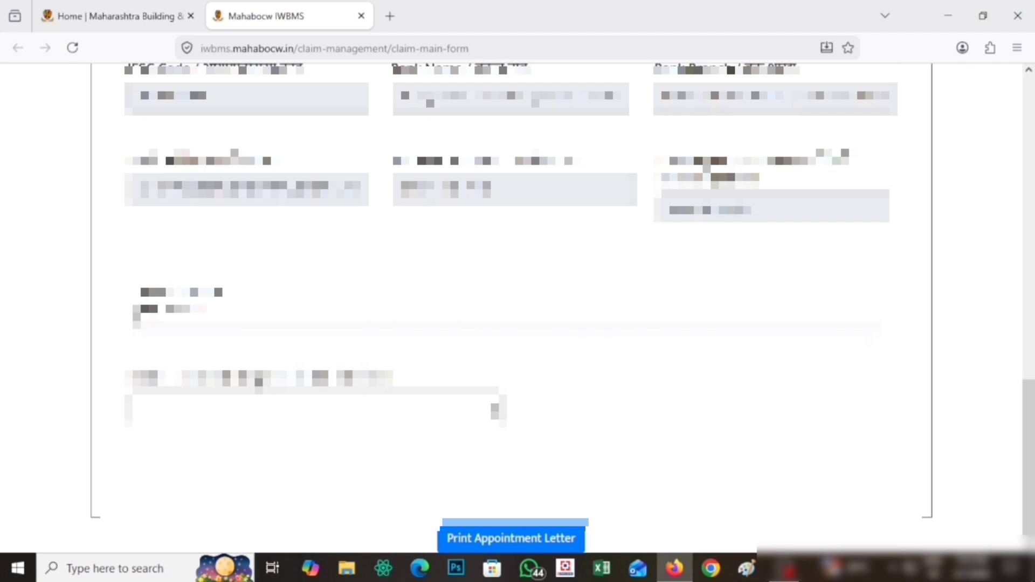
left_click_drag(141, 309, 206, 309)
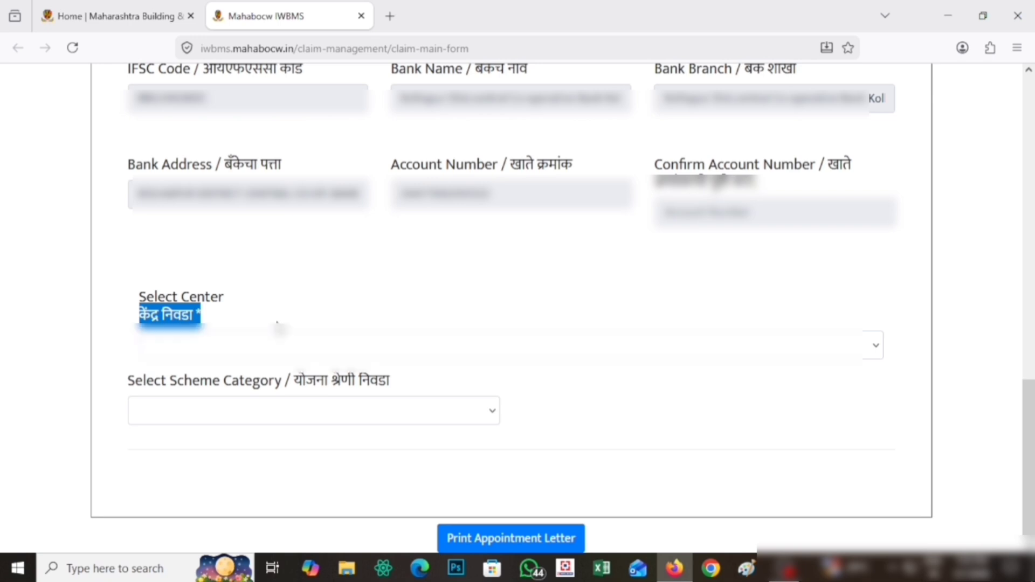
left_click(341, 419)
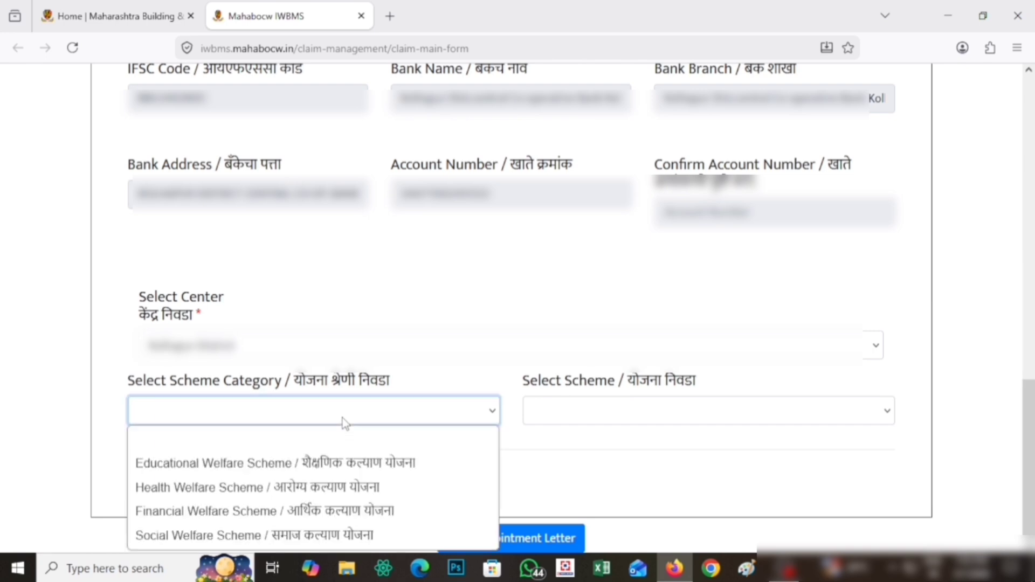
left_click(342, 419)
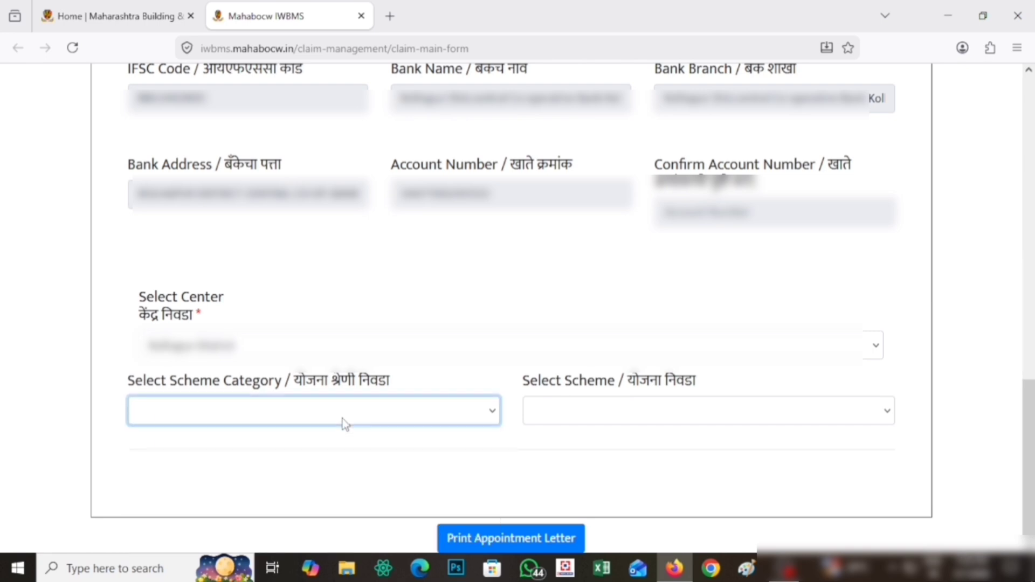
double_click(131, 381)
left_click_drag(210, 389, 423, 383)
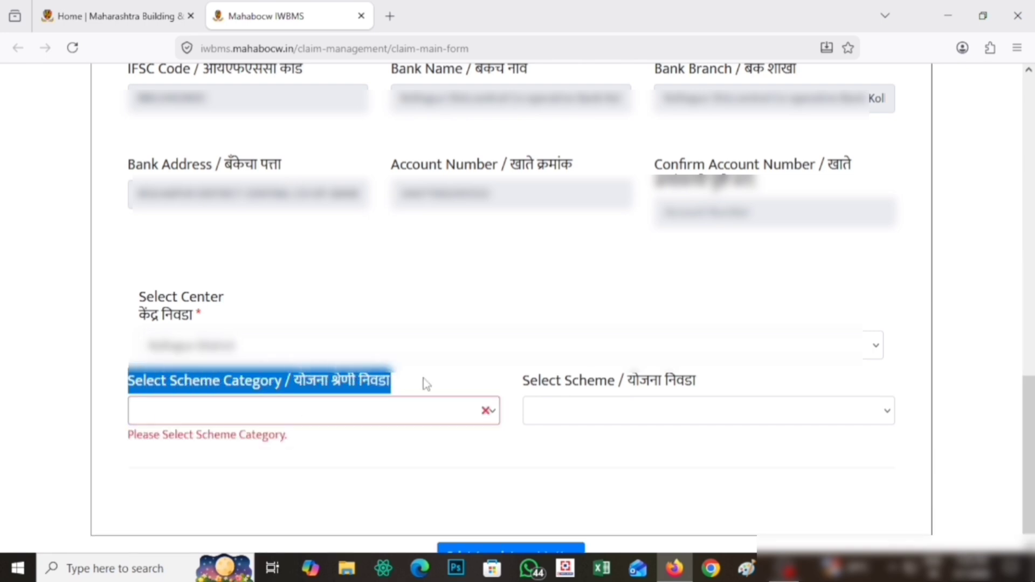
left_click(289, 419)
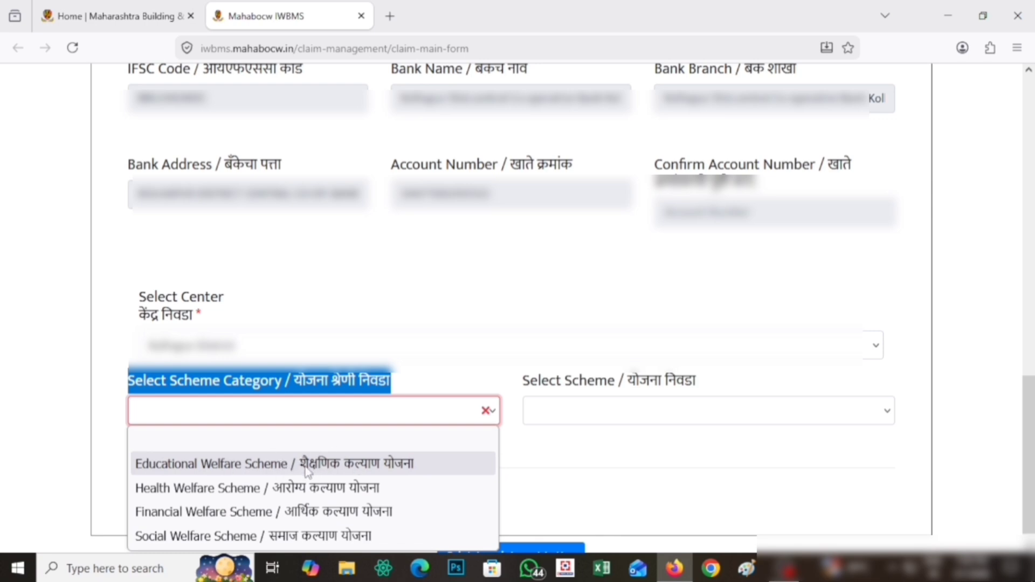
left_click(333, 467)
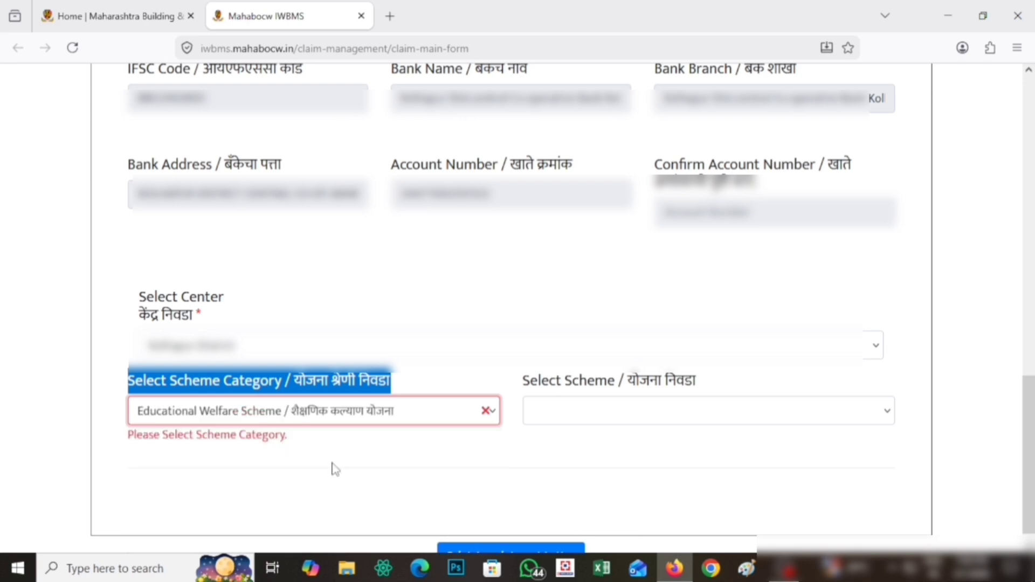
left_click(520, 444)
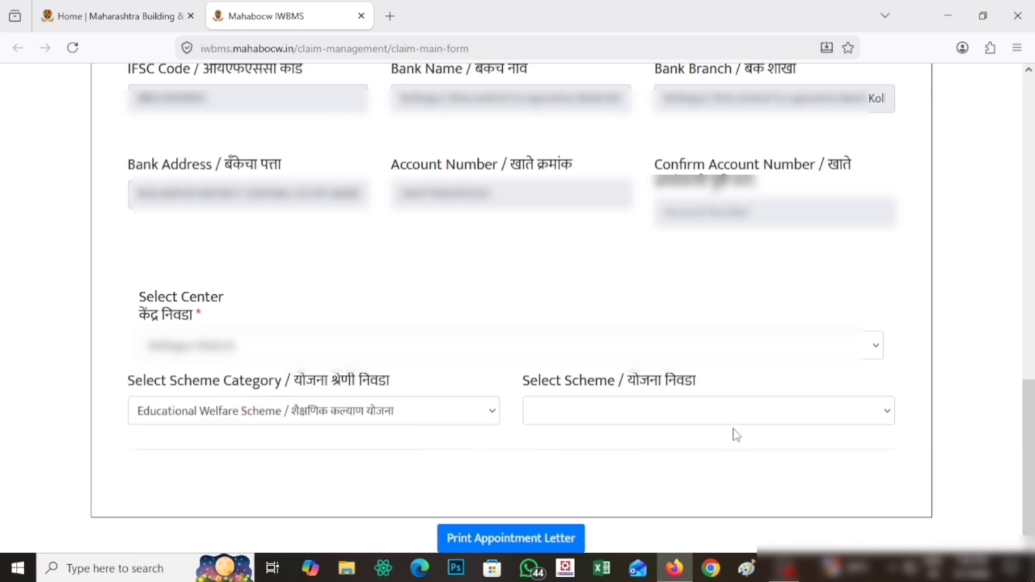
Step: Select the scheme E01-Educational Assistance of Rs.2500/-
left_click_drag(530, 381, 701, 381)
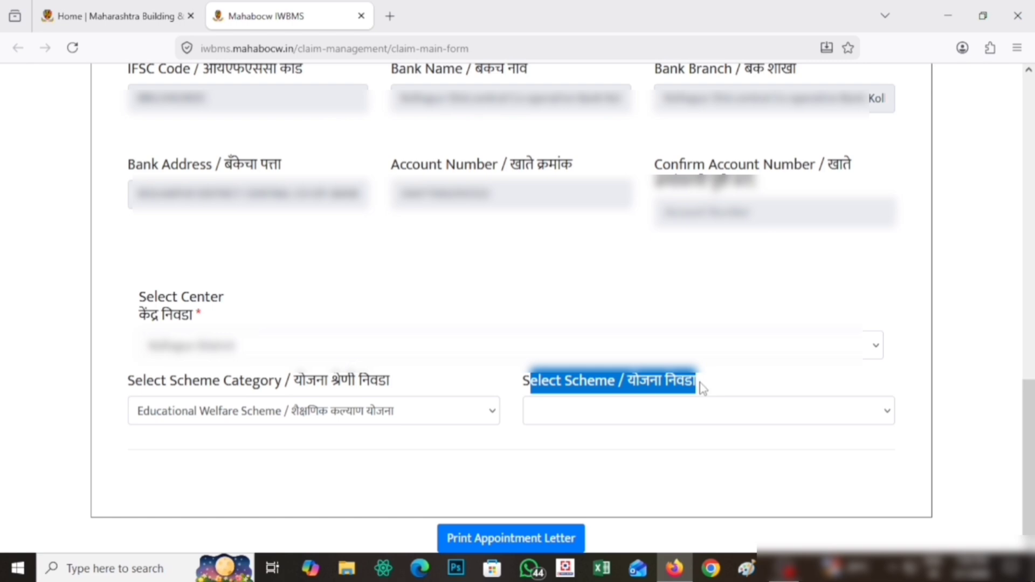
left_click(658, 418)
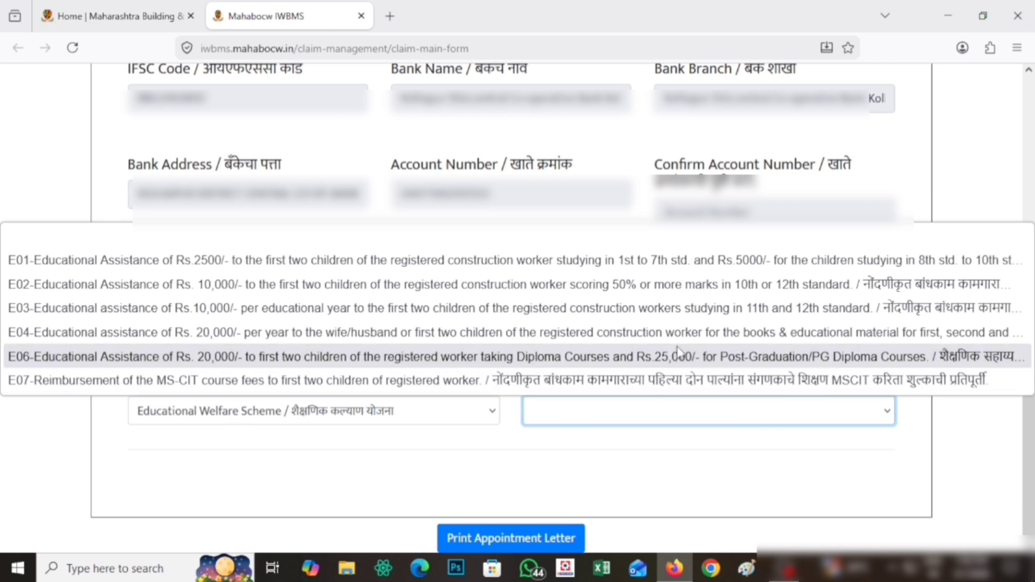
left_click(668, 269)
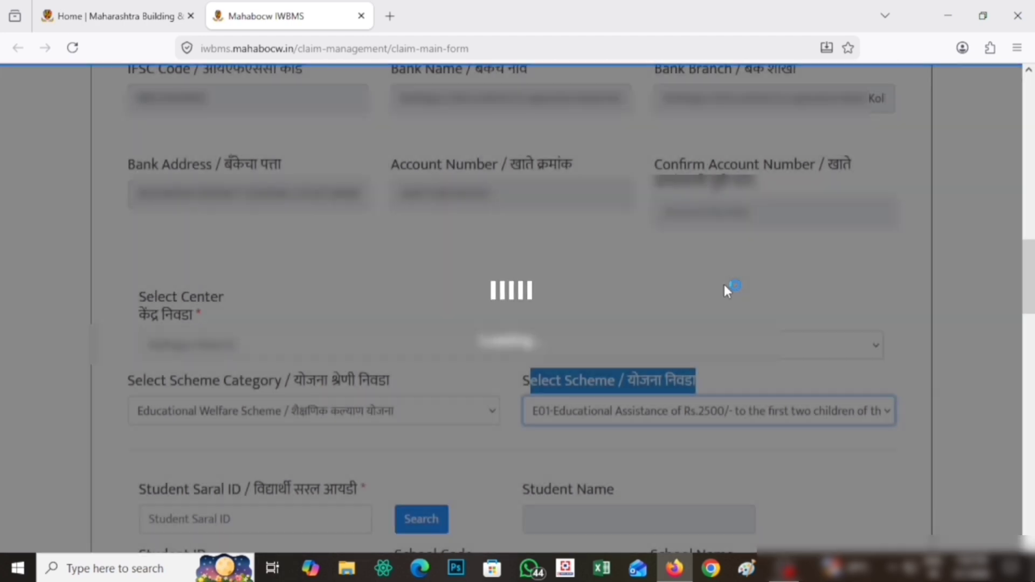
Step: Paste the student's Saral ID into the Student Saral ID field
scroll(724, 285, "down", 4)
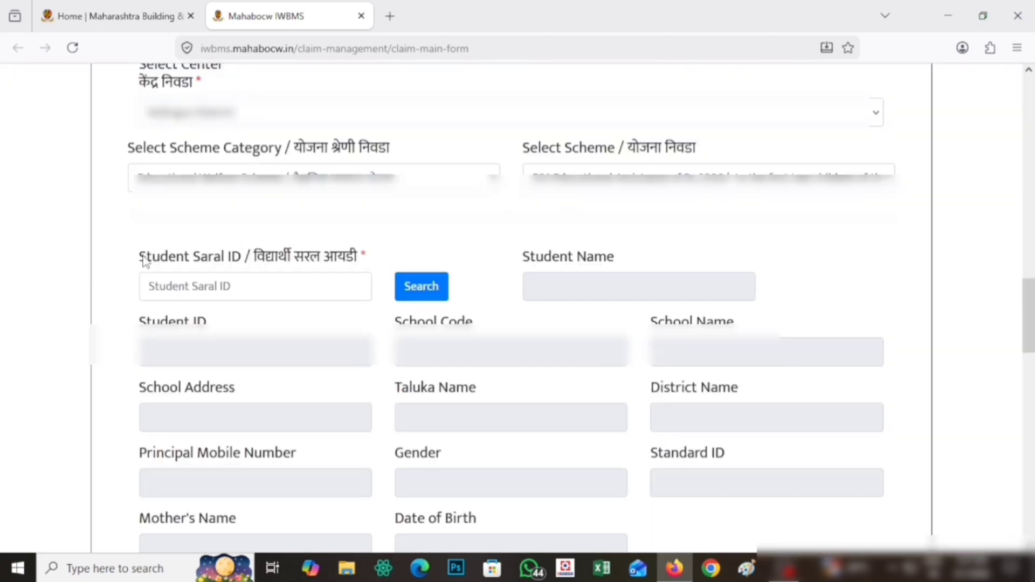
left_click_drag(141, 257, 344, 273)
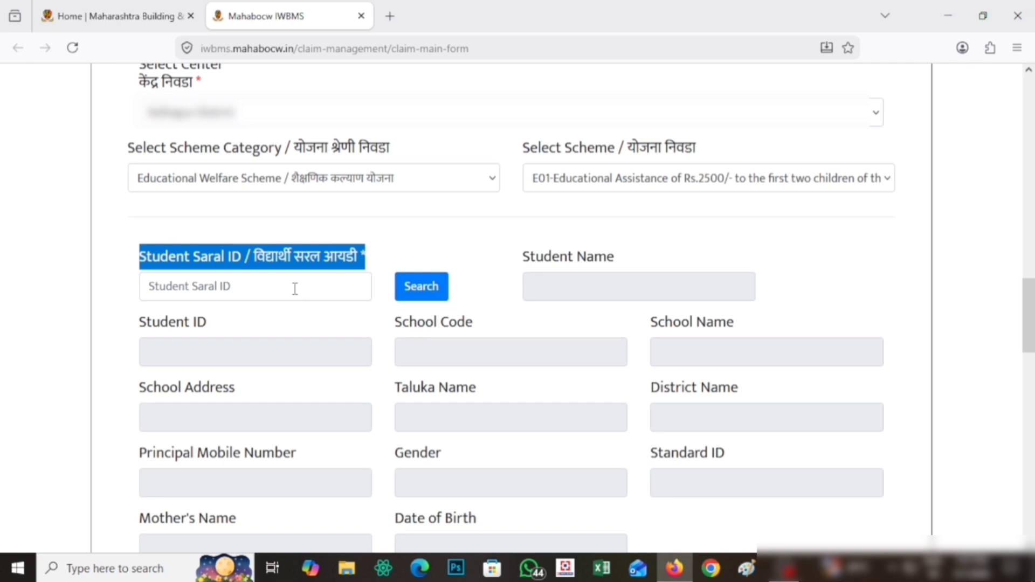
left_click(296, 289)
key("ctrl+v")
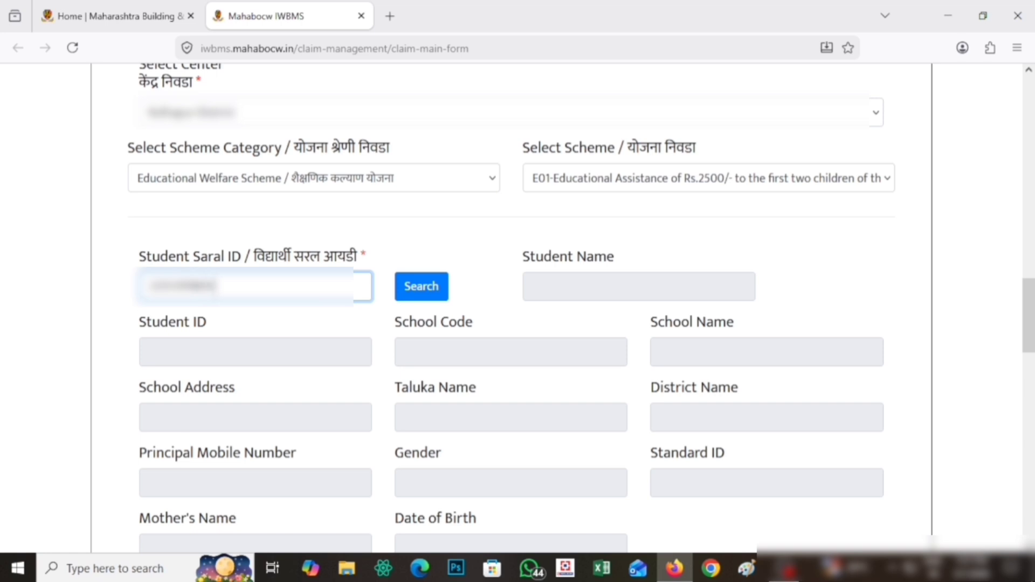
Step: Fetch the student from the Saral ID and pick the child's name in Name of Child
left_click(426, 290)
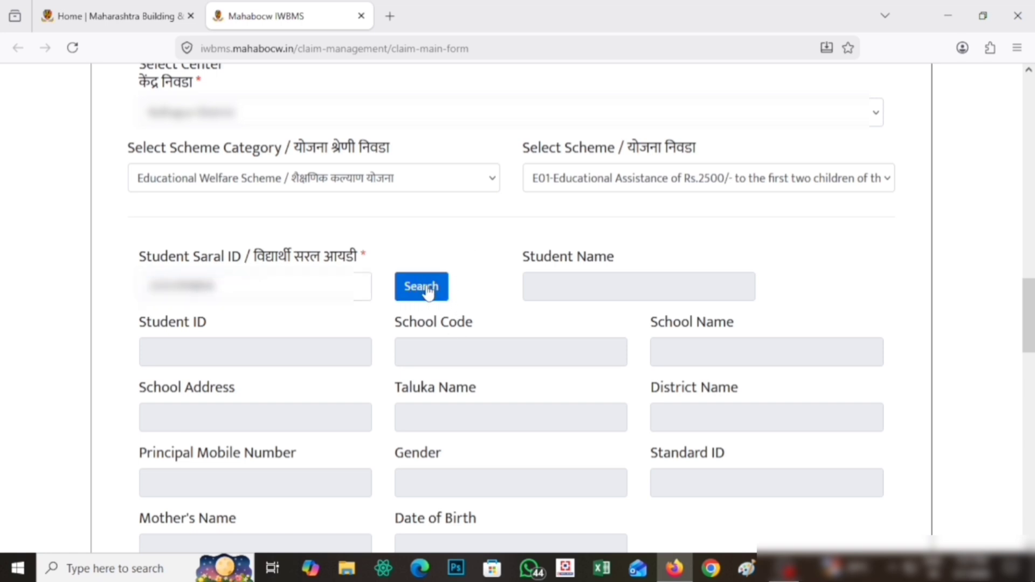
left_click(426, 289)
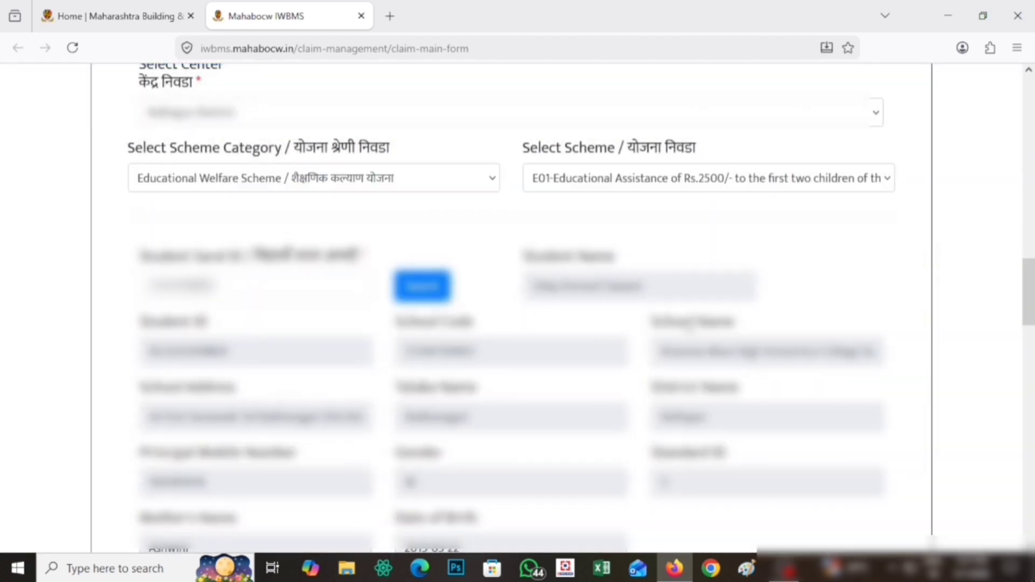
scroll(524, 254, "down", 2)
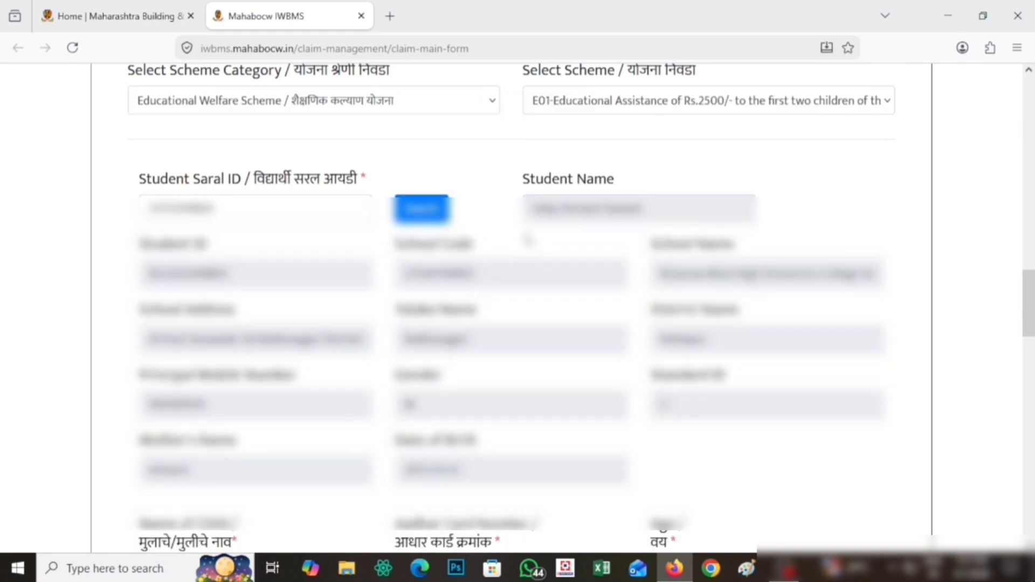
left_click_drag(531, 209, 667, 210)
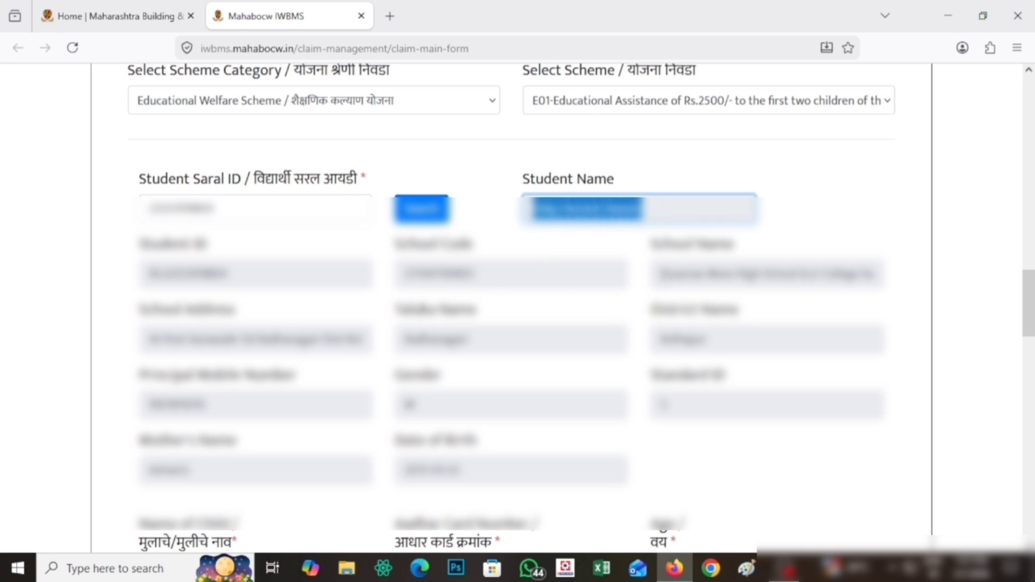
left_click_drag(655, 273, 741, 274)
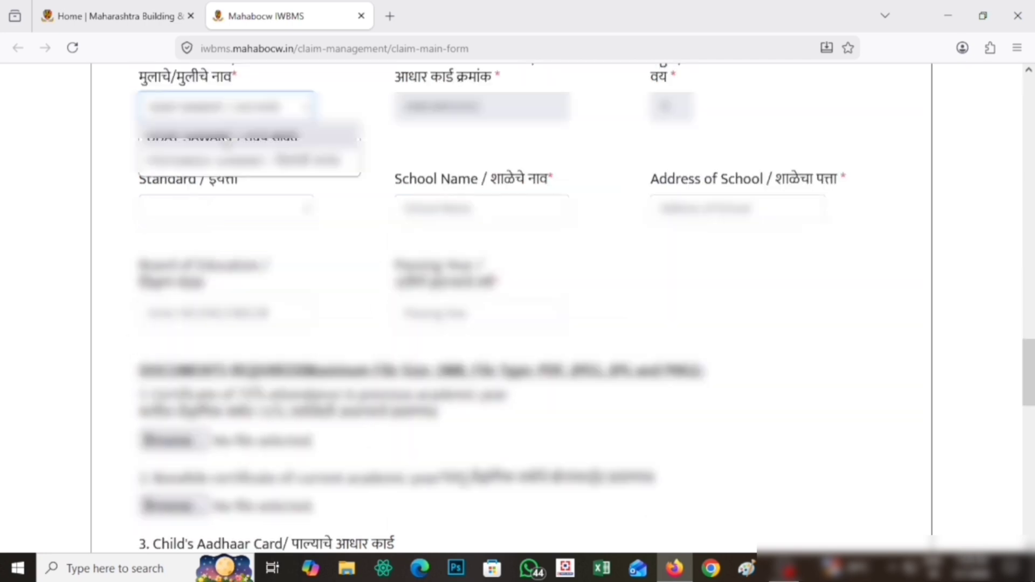
left_click(254, 95)
scroll(253, 94, "up", 3)
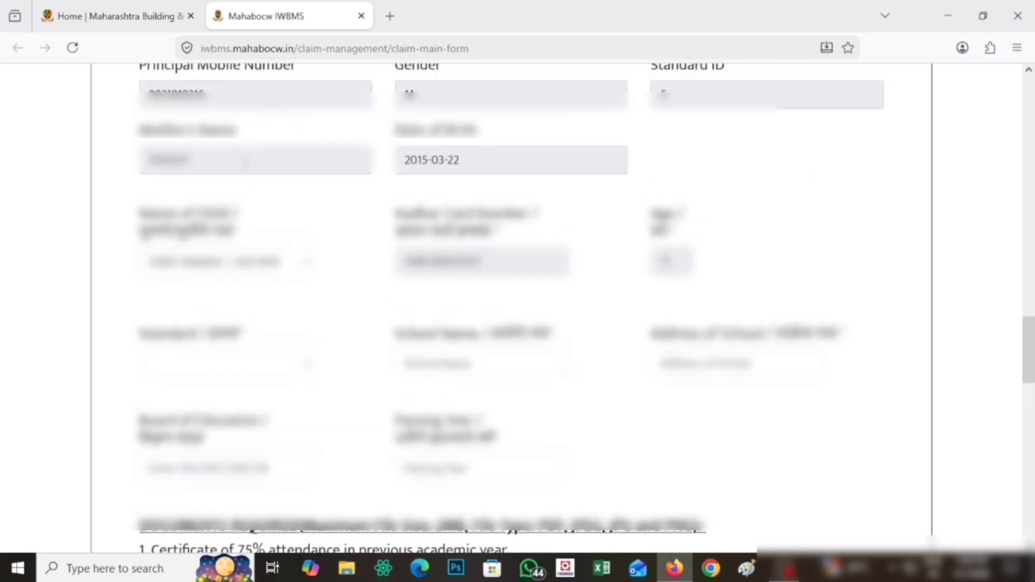
left_click(223, 262)
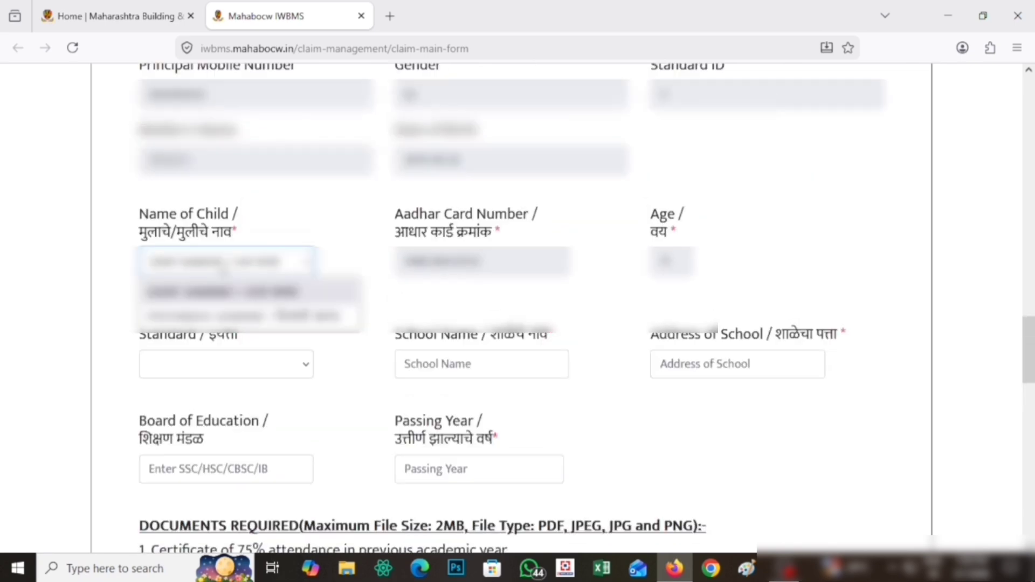
left_click(223, 270)
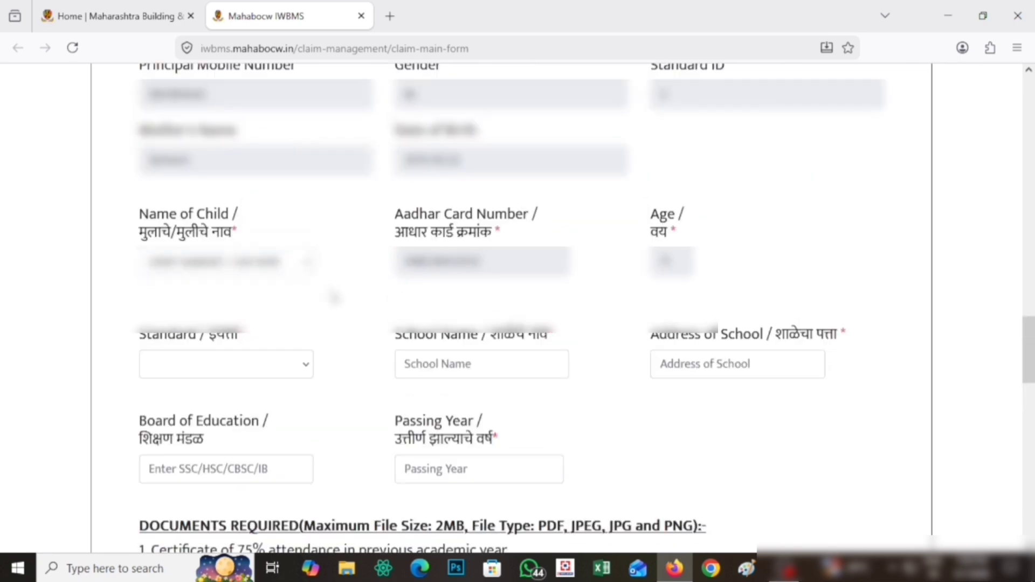
Step: Set Standard to 4th and enter the school name 'ZP' and school address
scroll(250, 298, "down", 2)
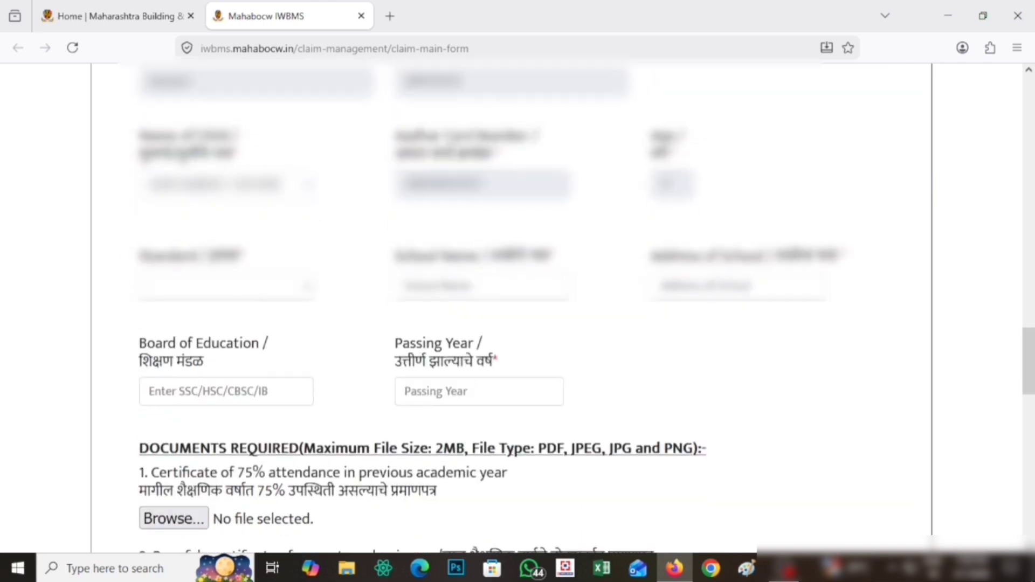
left_click_drag(139, 252, 268, 264)
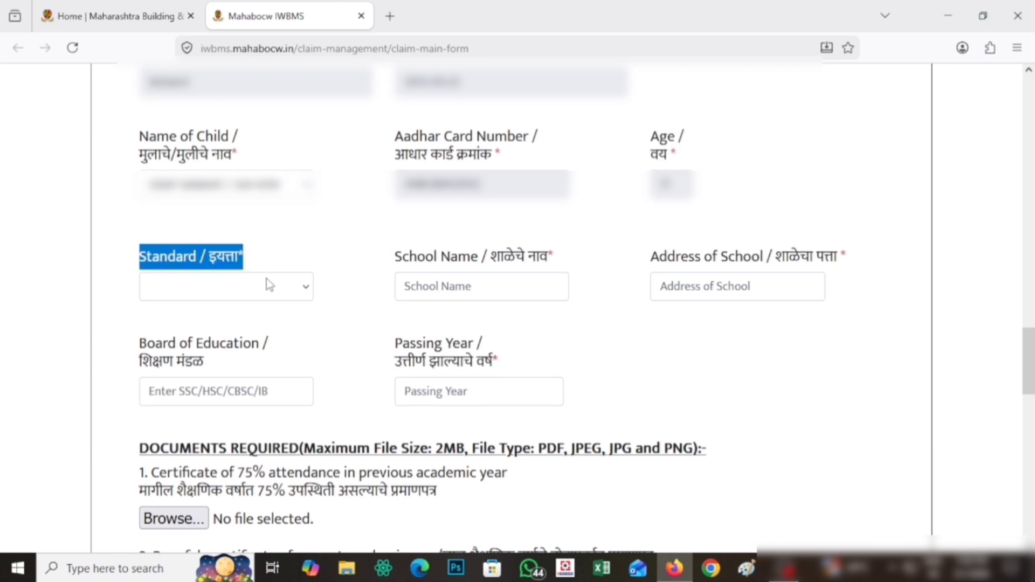
left_click(264, 284)
left_click(256, 318)
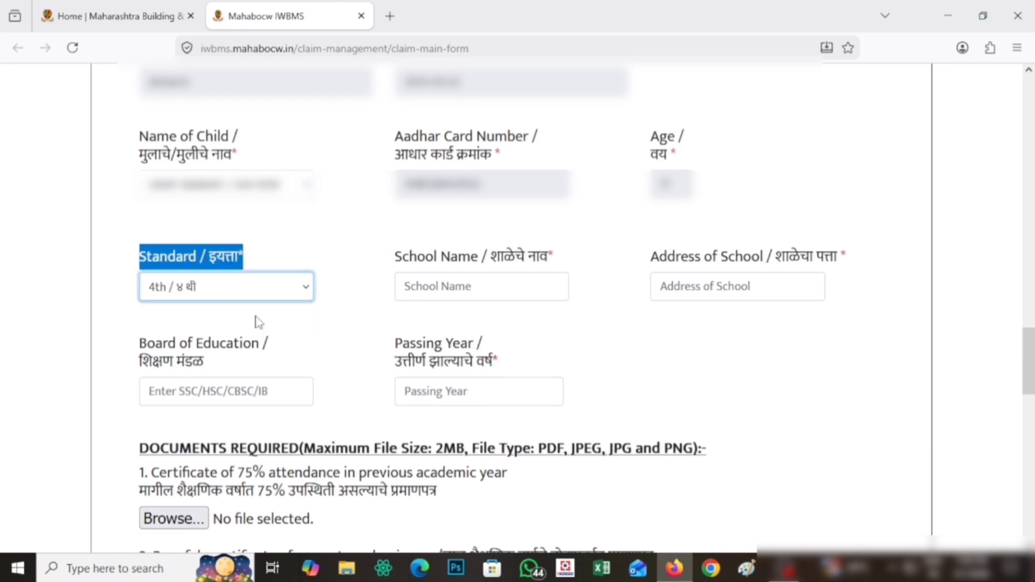
left_click(350, 244)
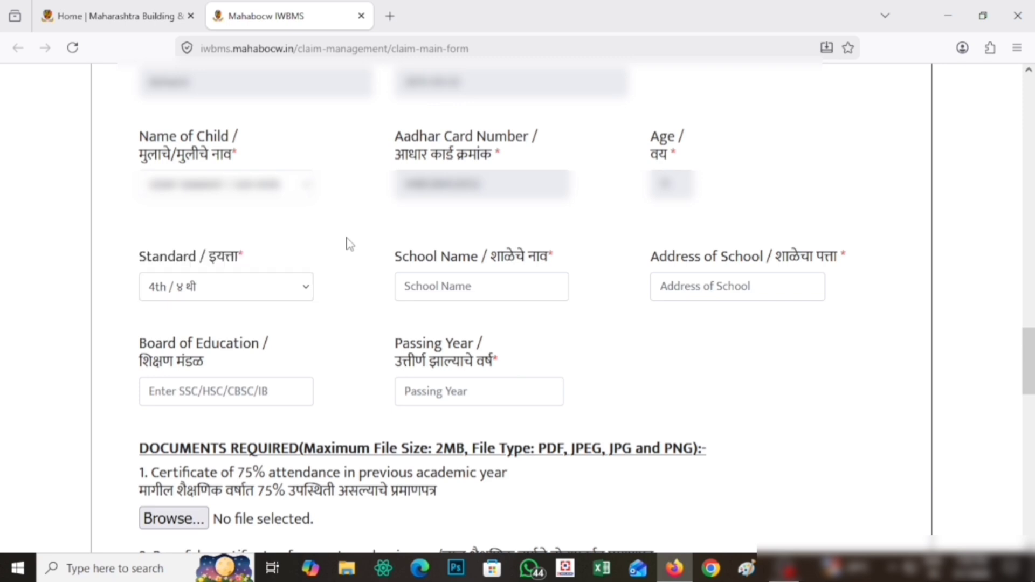
left_click(448, 295)
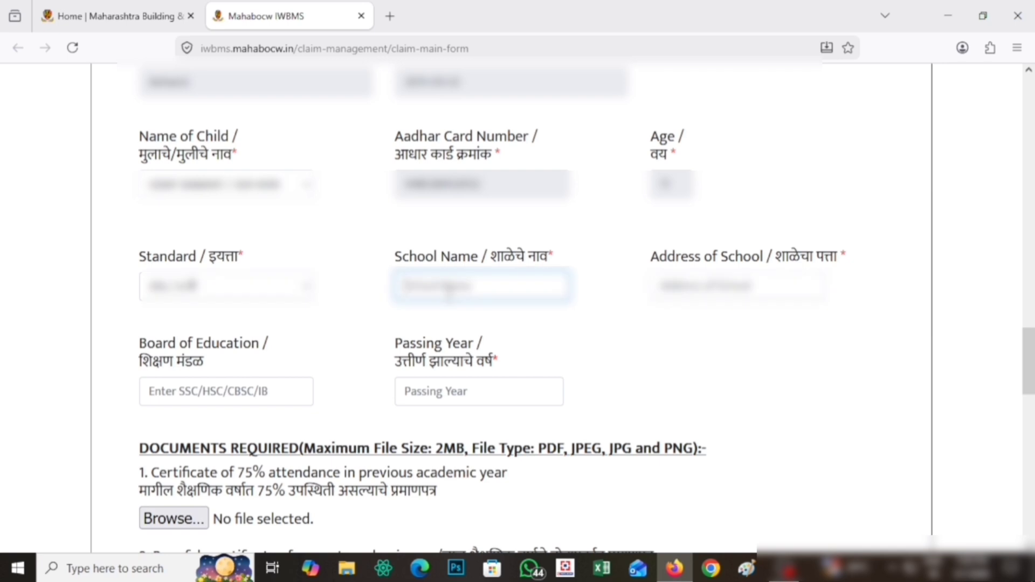
type("ZP")
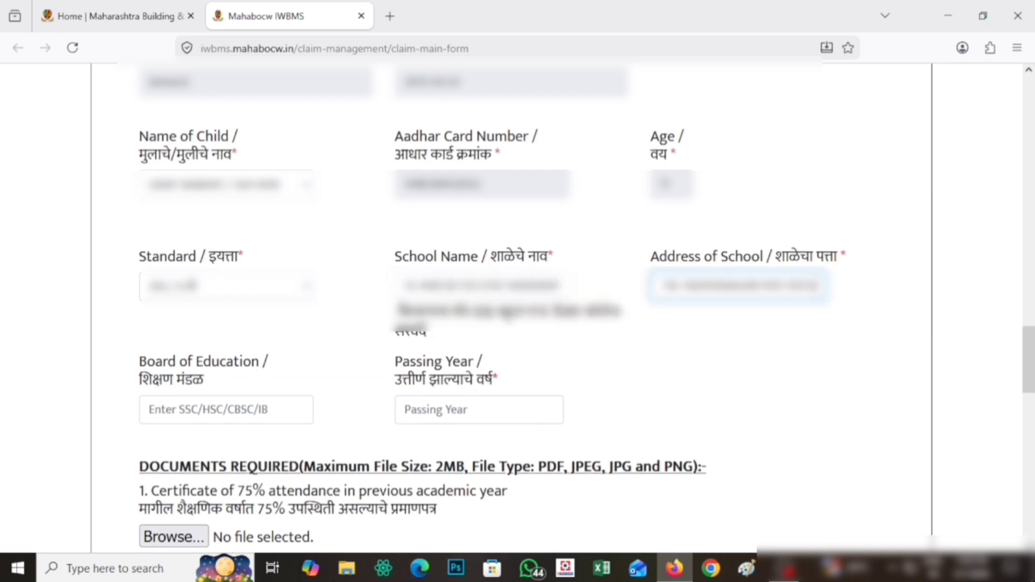
left_click(791, 367)
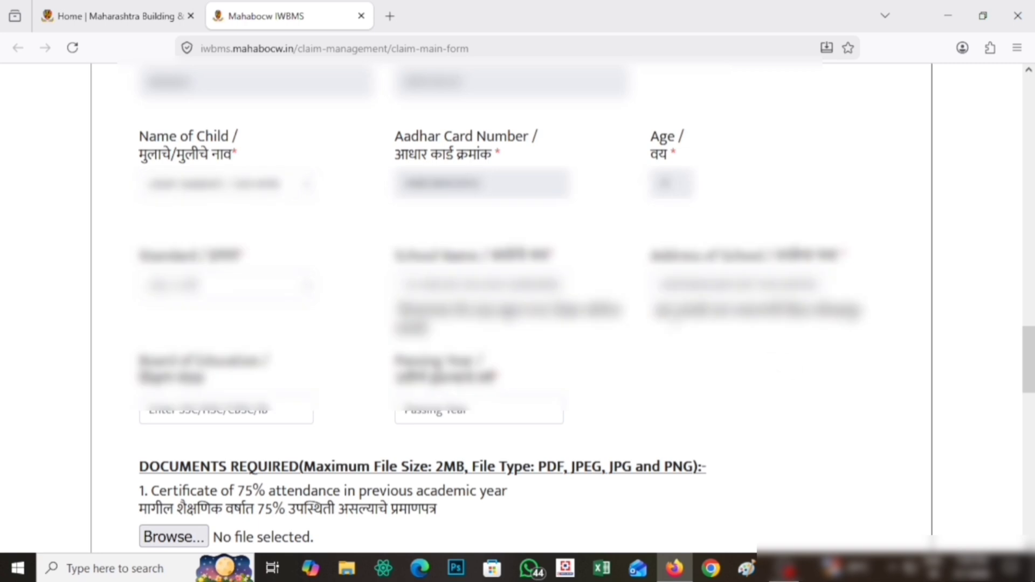
Step: Copy the school name into Board of Education and enter Passing Year 2024
scroll(511, 308, "down", 3)
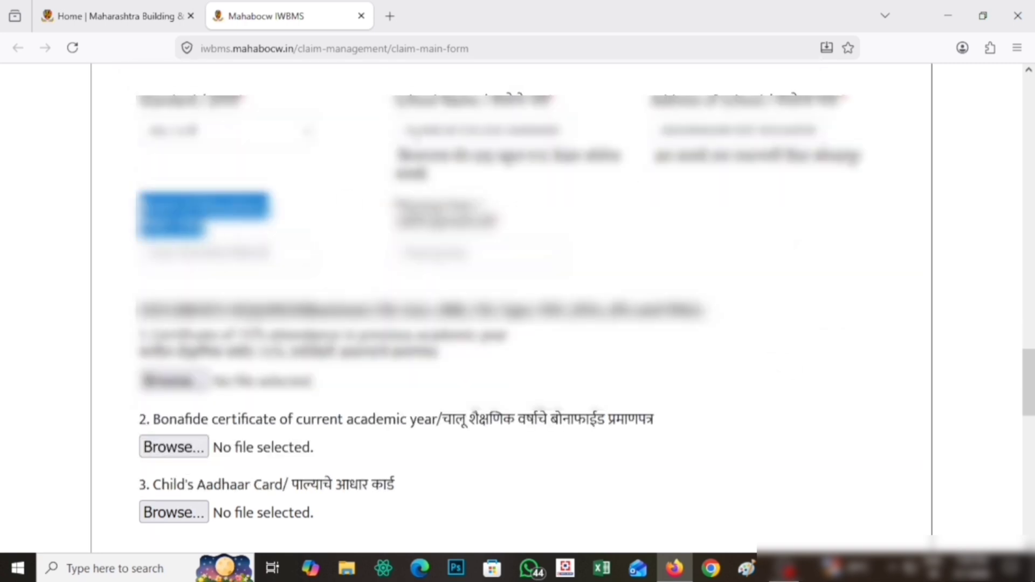
key("ctrl+a")
key("ctrl+c")
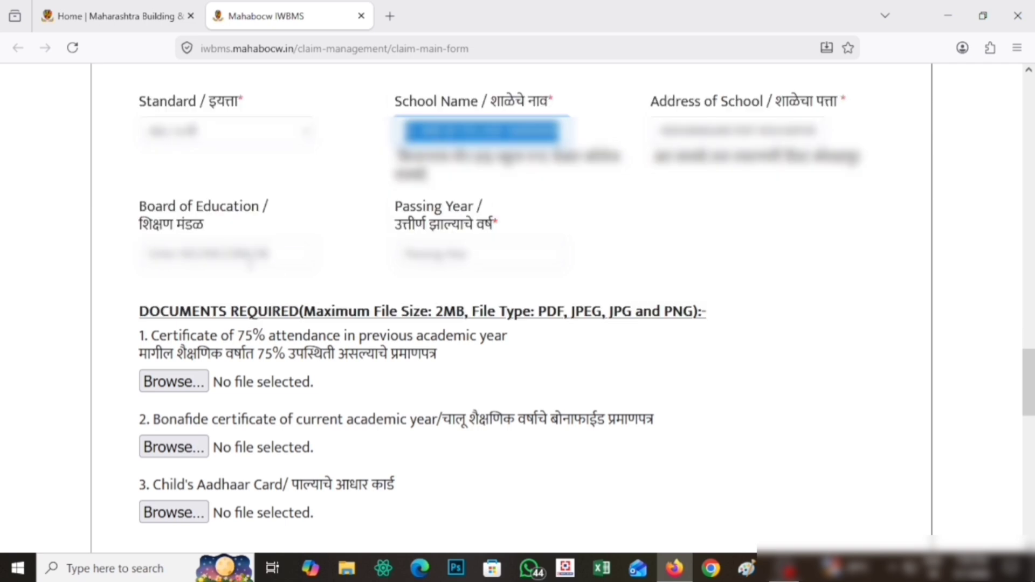
left_click(226, 254)
key("ctrl+v")
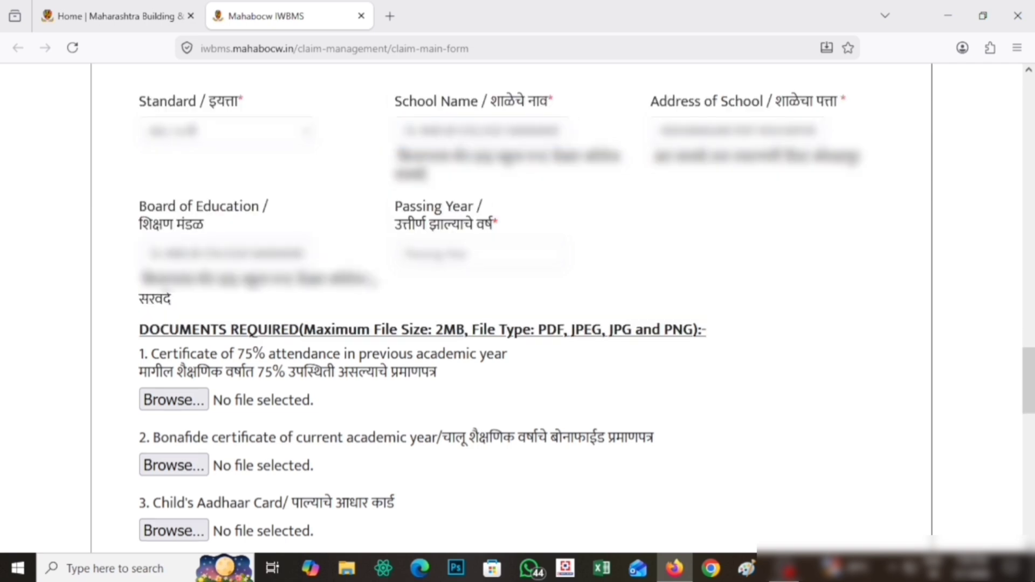
left_click_drag(395, 202, 547, 233)
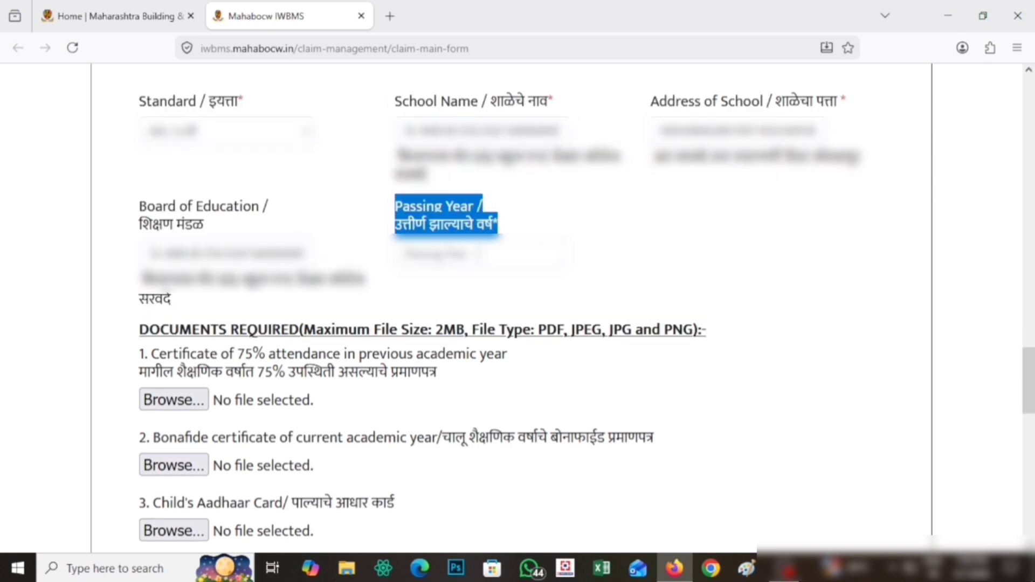
left_click(466, 256)
type("2024")
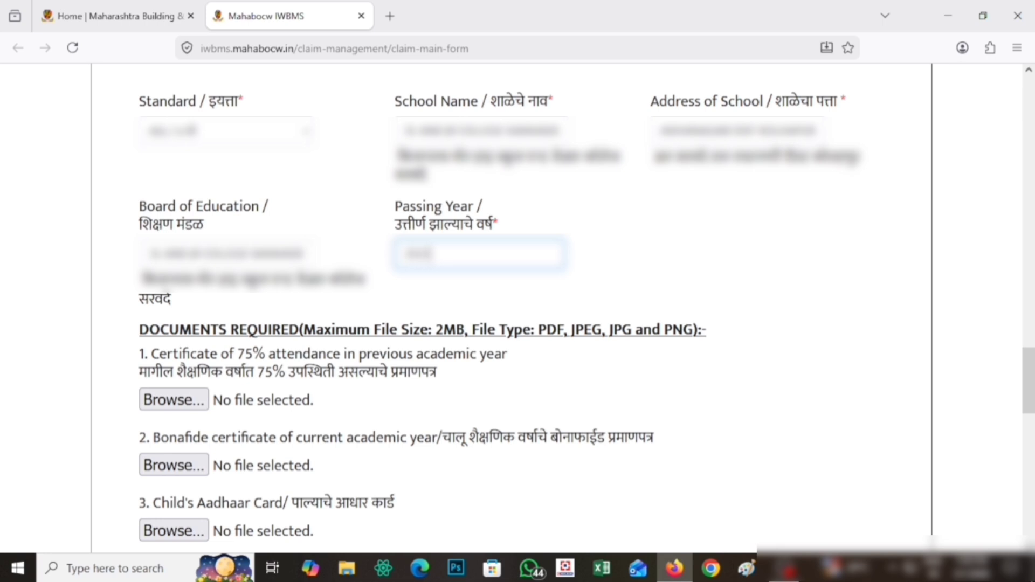
left_click(726, 253)
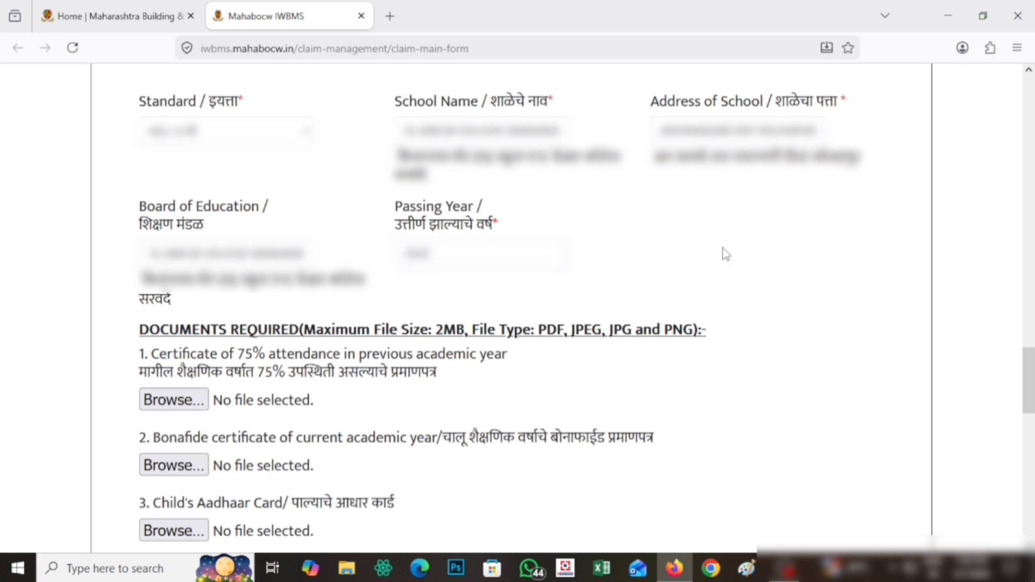
scroll(726, 254, "down", 4)
Step: Attach Upastiti Dakhala.jpg and Bonafied Cert.jpg as the attendance and bonafide certificates
left_click_drag(139, 97, 710, 103)
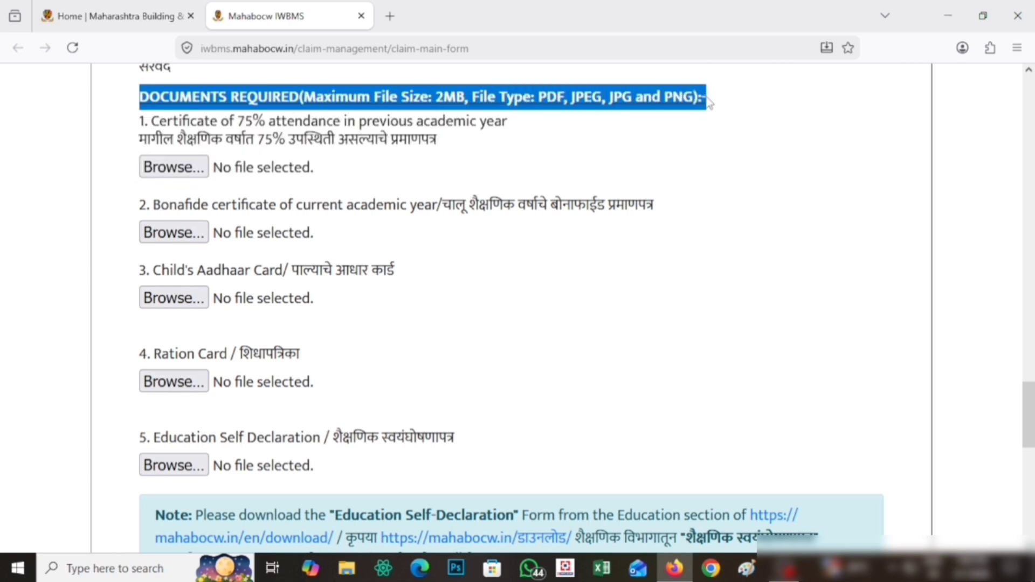
left_click(111, 134)
left_click_drag(138, 125, 488, 146)
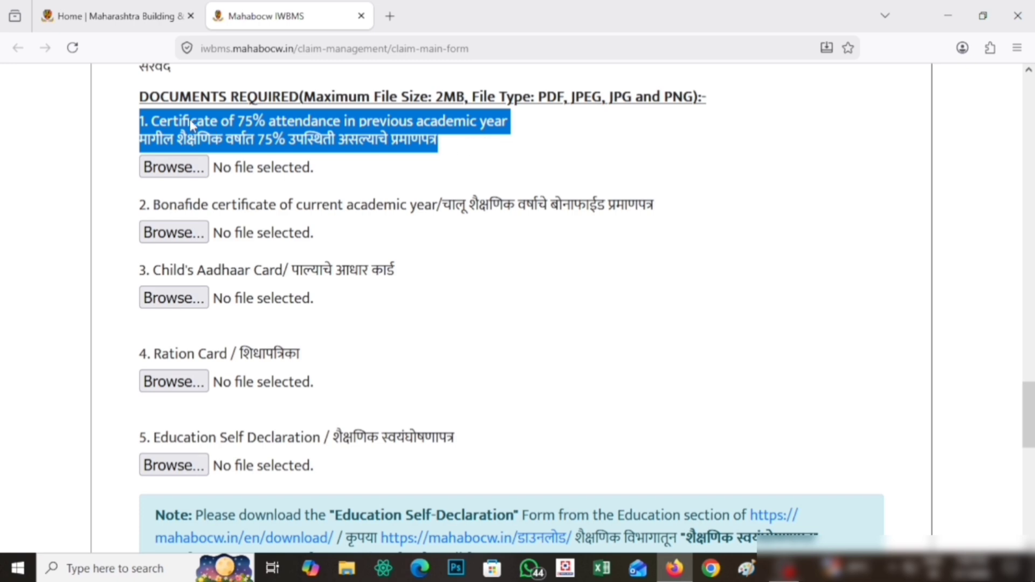
left_click_drag(140, 283, 674, 289)
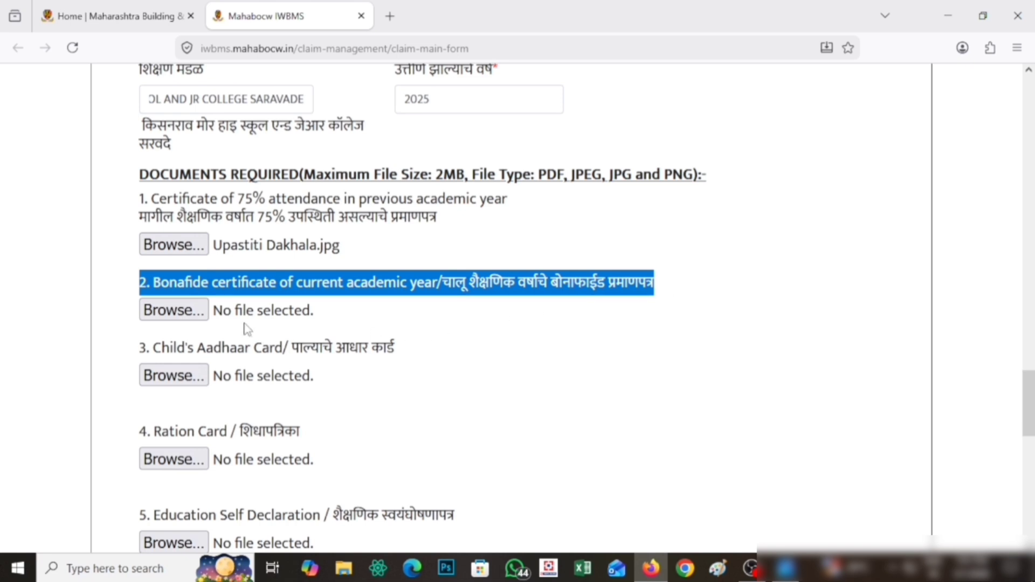
left_click(180, 310)
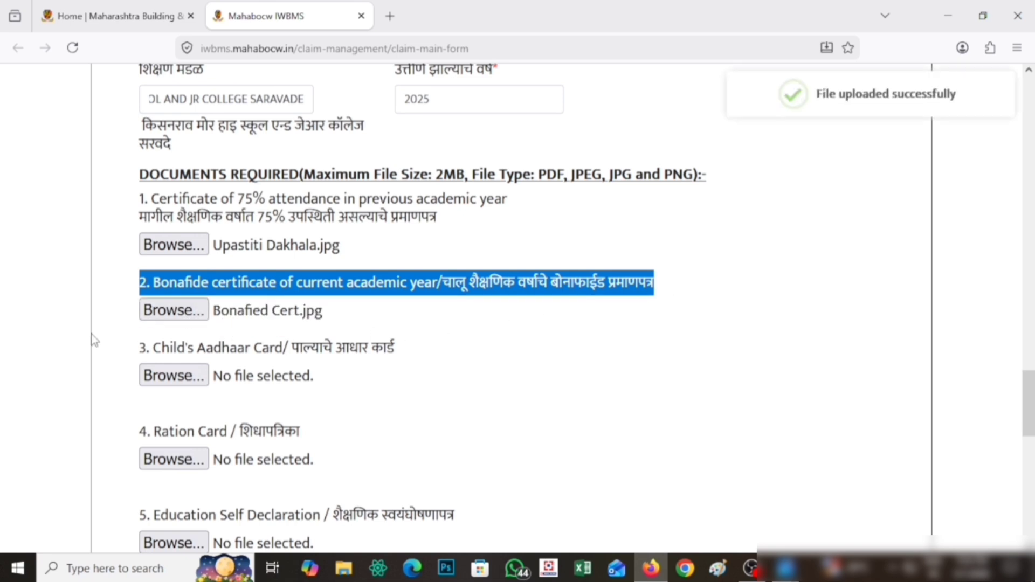
Step: Attach Adhar Card.jpg as the child's Aadhaar card document
left_click_drag(94, 340, 325, 349)
left_click(443, 346)
triple_click(443, 346)
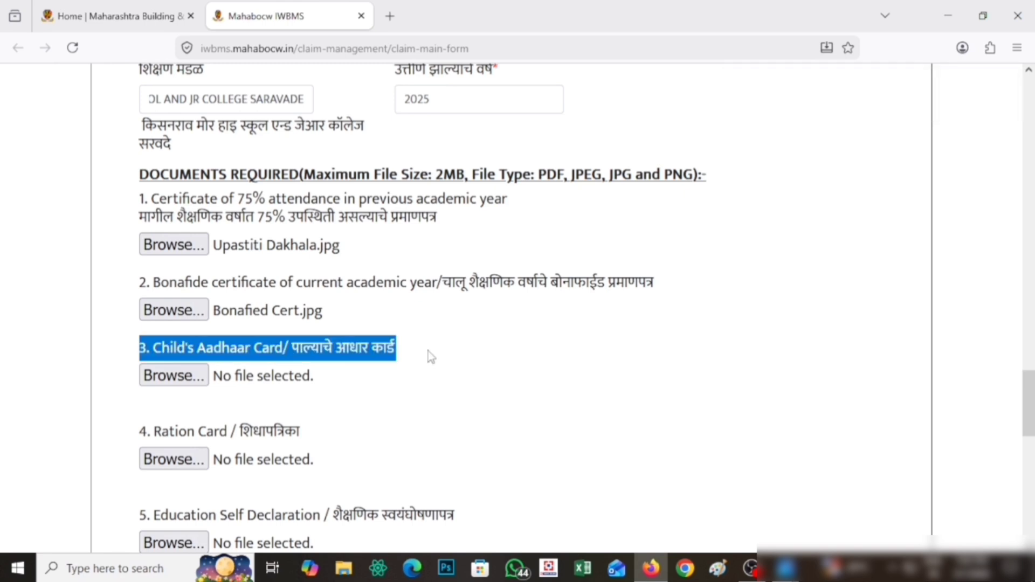
left_click(162, 377)
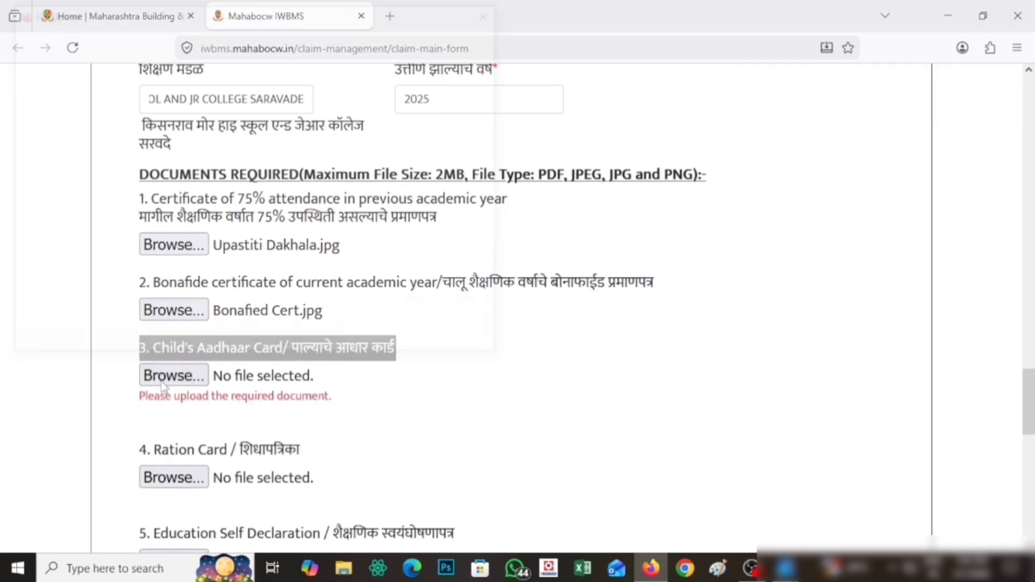
left_click(178, 120)
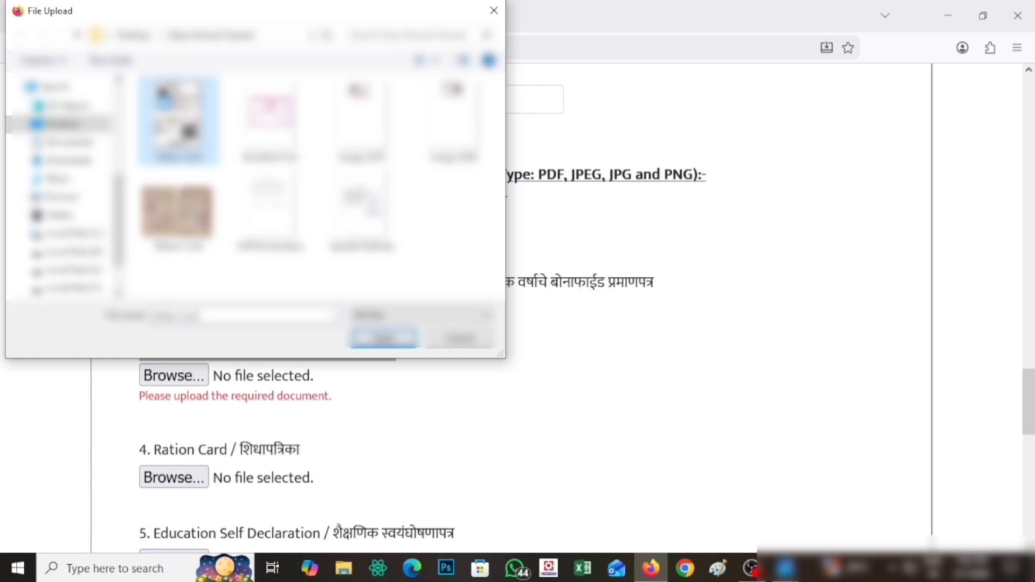
double_click(165, 105)
Step: Attach Ration Card.jpg as the ration card document
scroll(215, 324, "down", 2)
left_click_drag(139, 354, 345, 359)
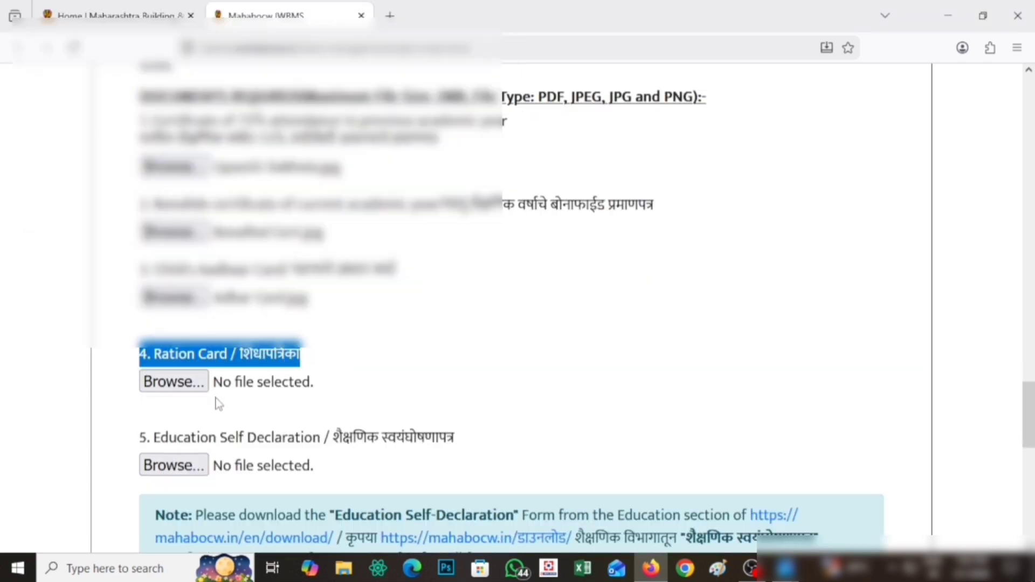
left_click(181, 383)
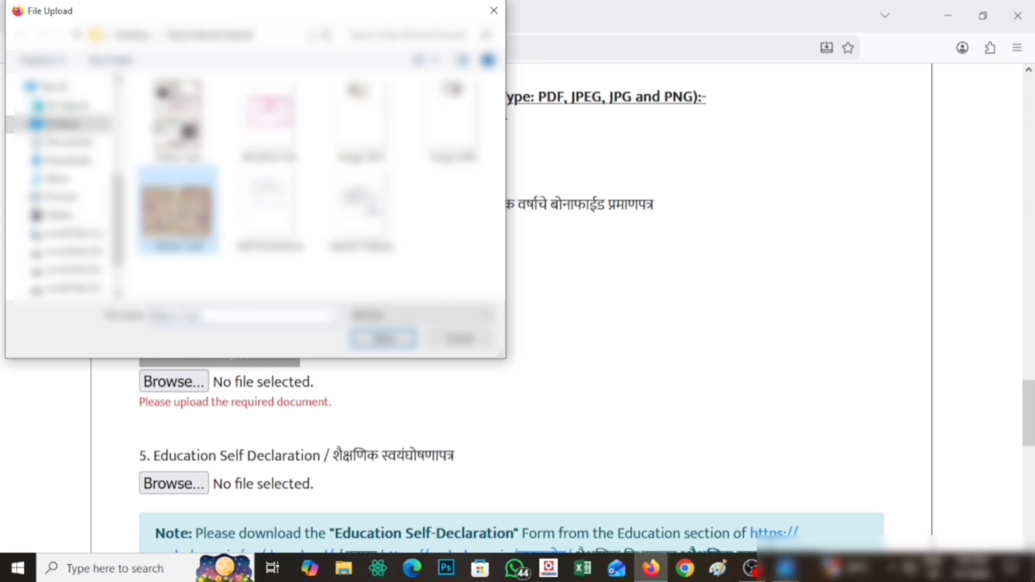
right_click(161, 212)
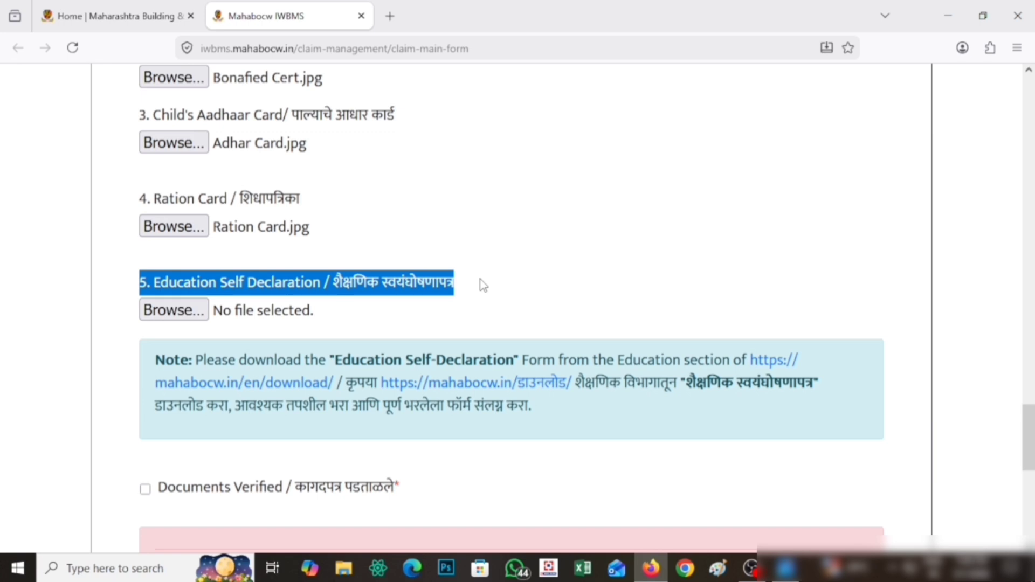
Step: Attach Self Declearation.jpg under 5. Education Self Declaration
left_click_drag(577, 383, 641, 418)
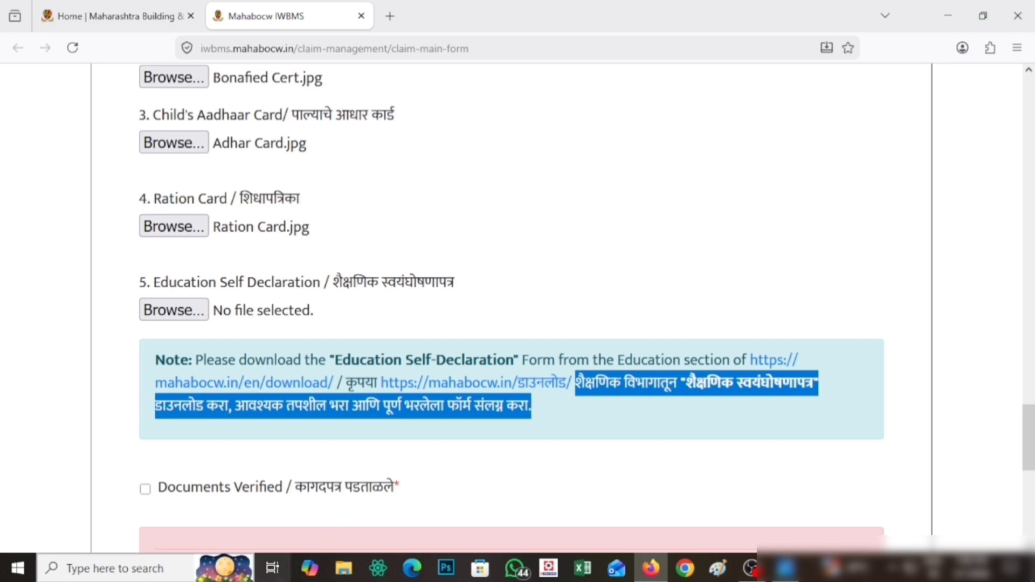
left_click_drag(195, 359, 630, 430)
left_click(625, 461)
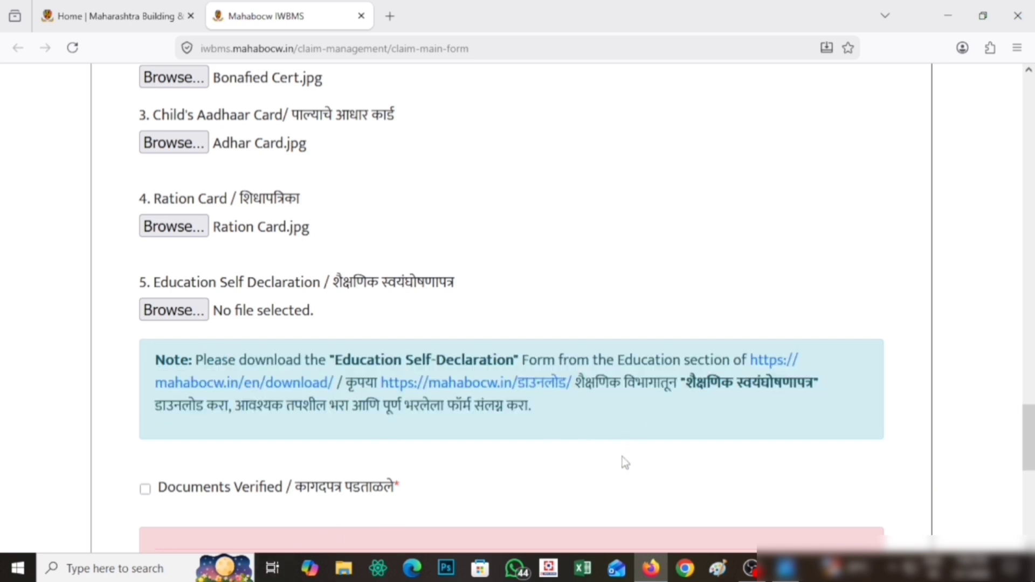
left_click_drag(146, 282, 474, 289)
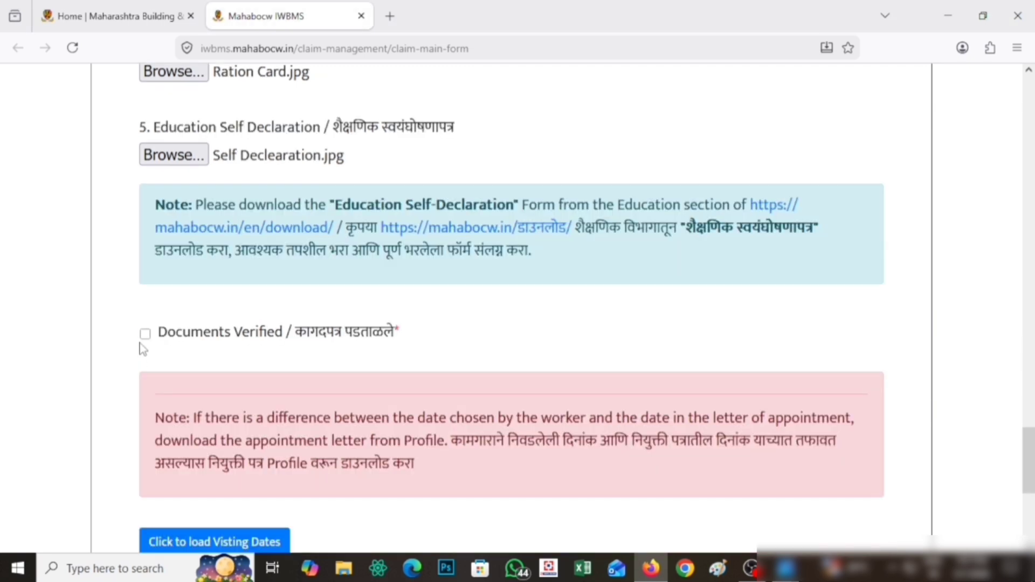
left_click_drag(160, 332, 434, 341)
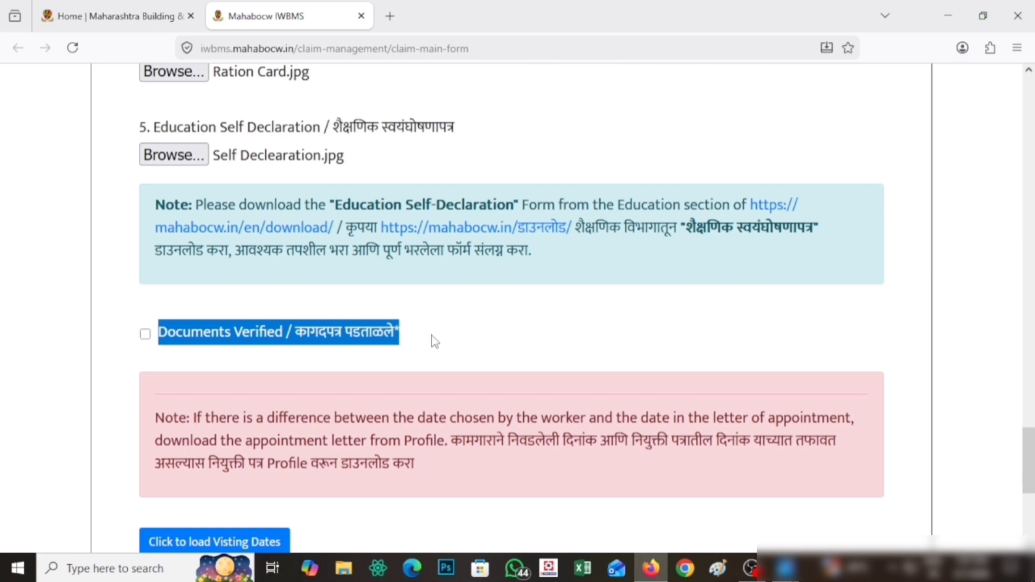
Step: Tick Documents Verified and answer Yes to 'Do You Verify Documents?'
left_click(145, 336)
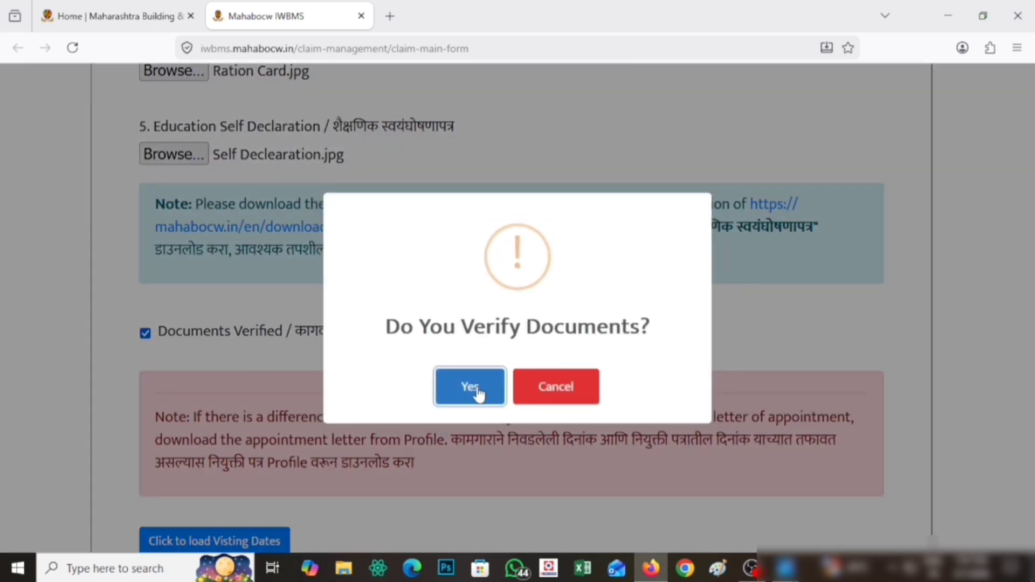
left_click_drag(379, 329, 653, 323)
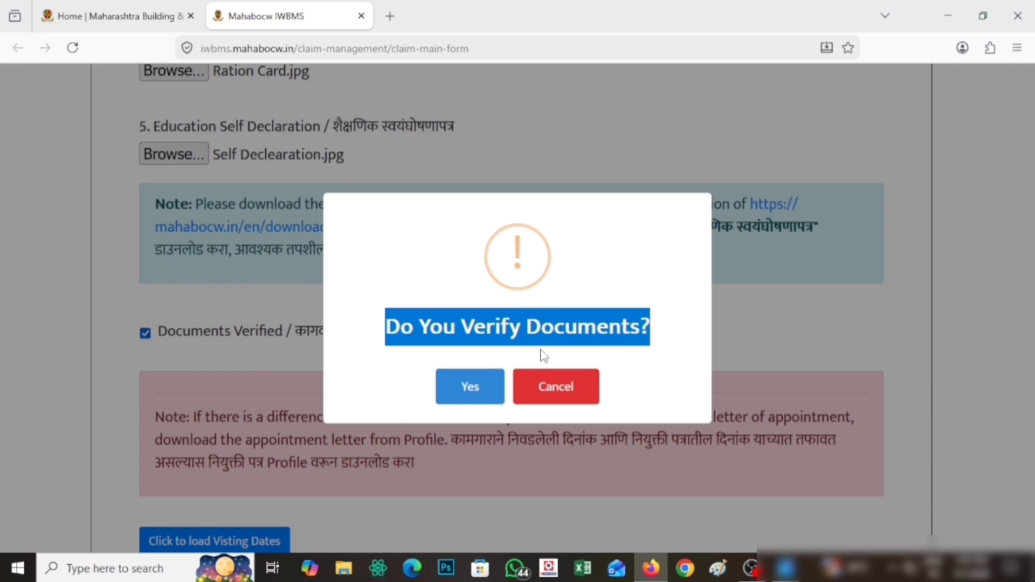
left_click(469, 387)
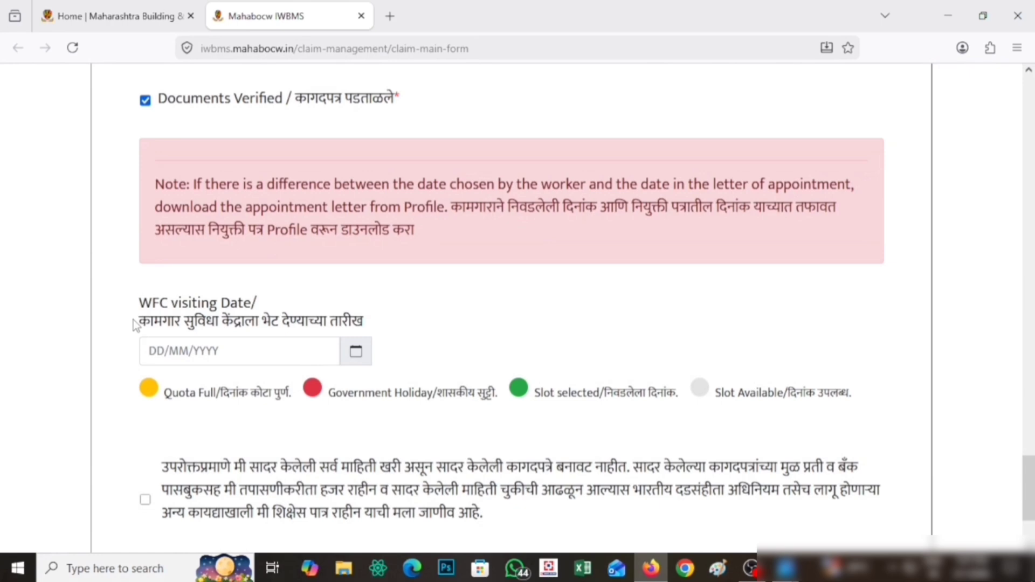
left_click_drag(134, 320, 400, 332)
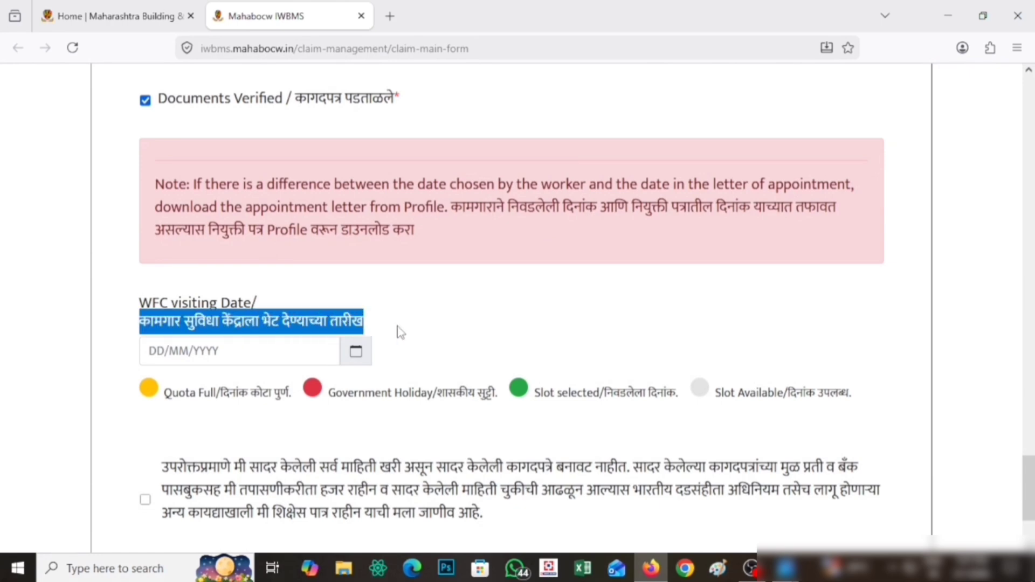
Step: Tick the Marathi truthfulness declaration below the visiting date and SUBMIT the claim
scroll(401, 332, "down", 2)
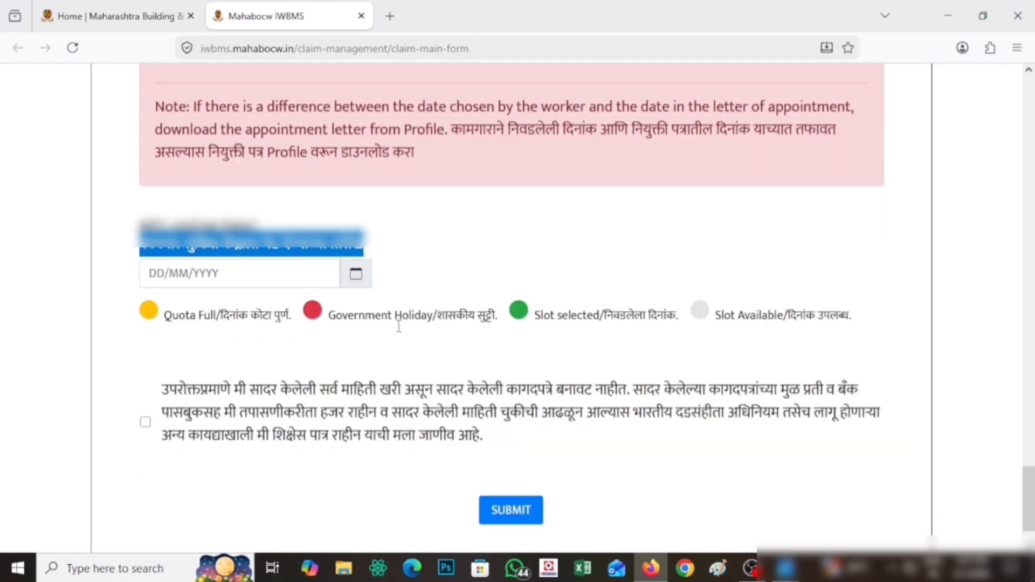
scroll(399, 326, "down", 1)
left_click_drag(138, 172, 393, 189)
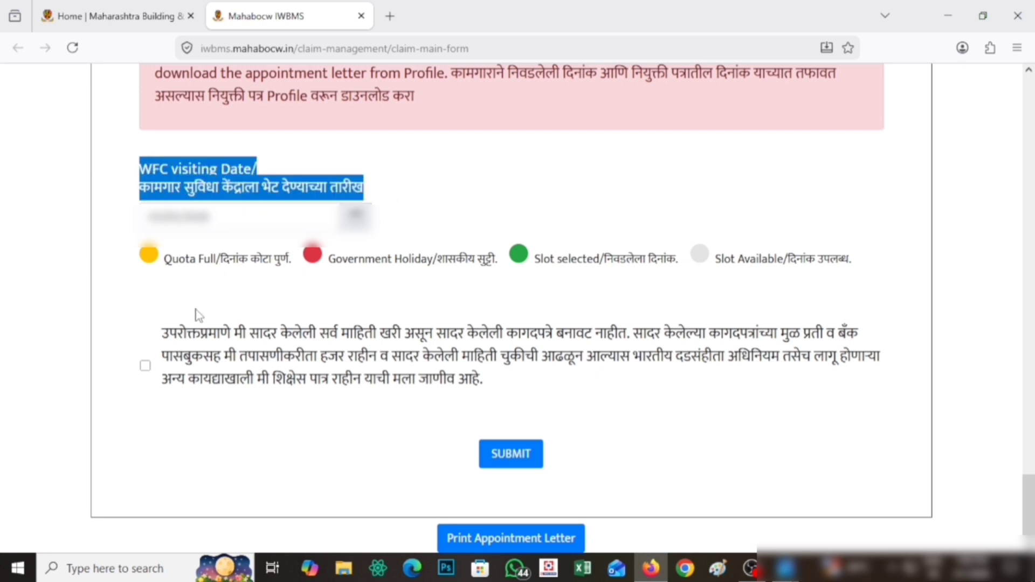
left_click(166, 342)
left_click_drag(145, 336, 507, 397)
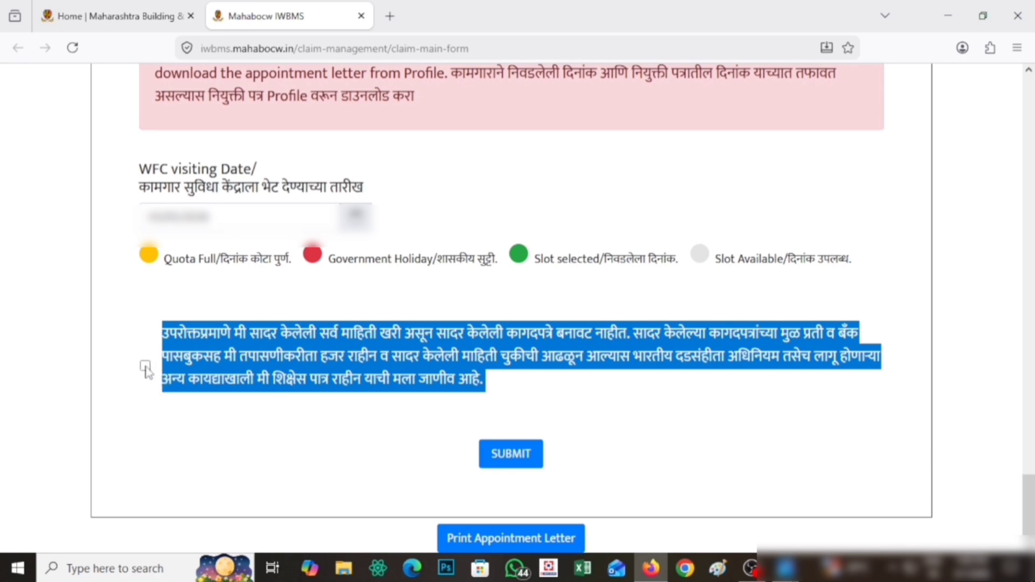
left_click(145, 367)
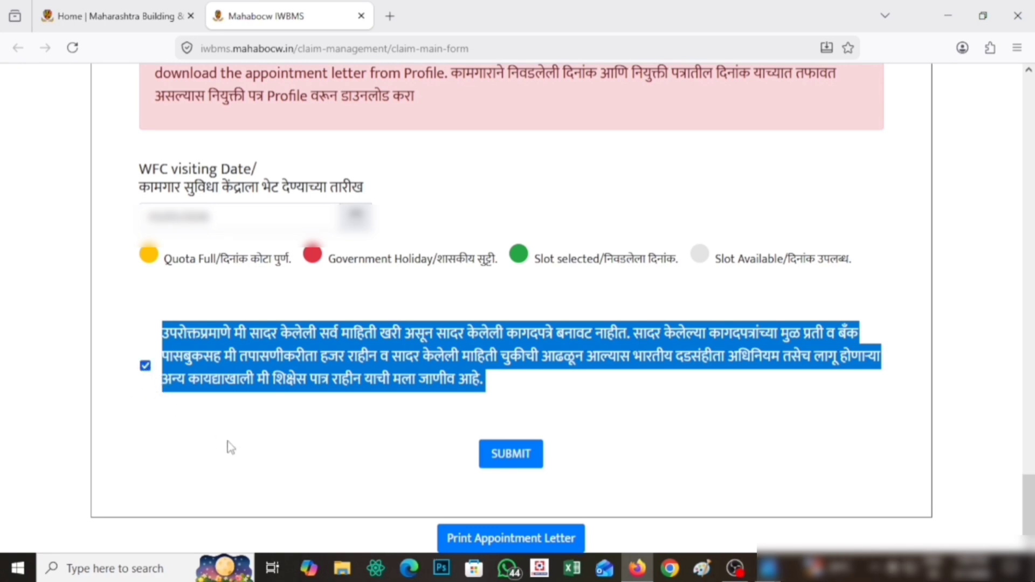
left_click(227, 442)
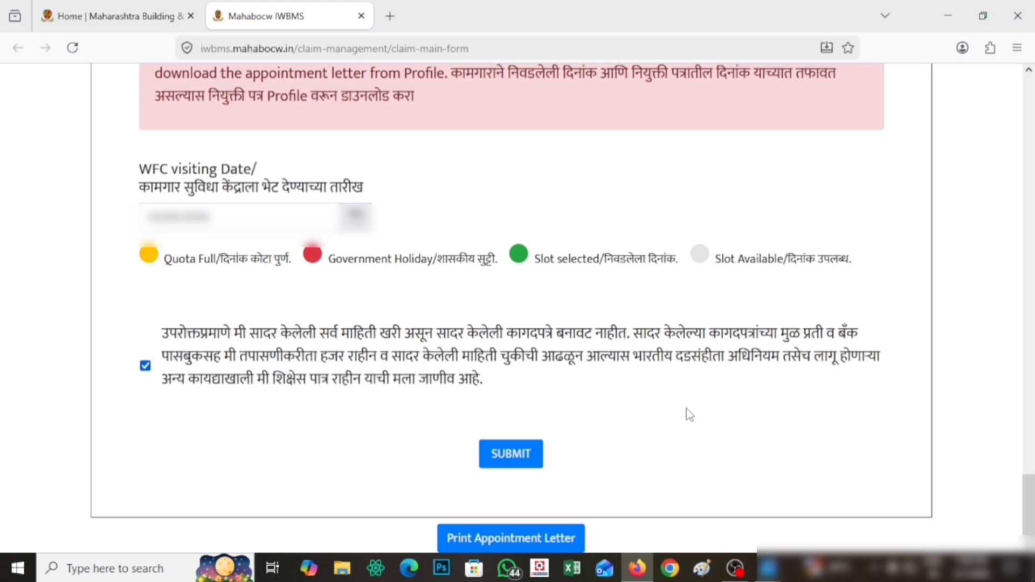
left_click(513, 457)
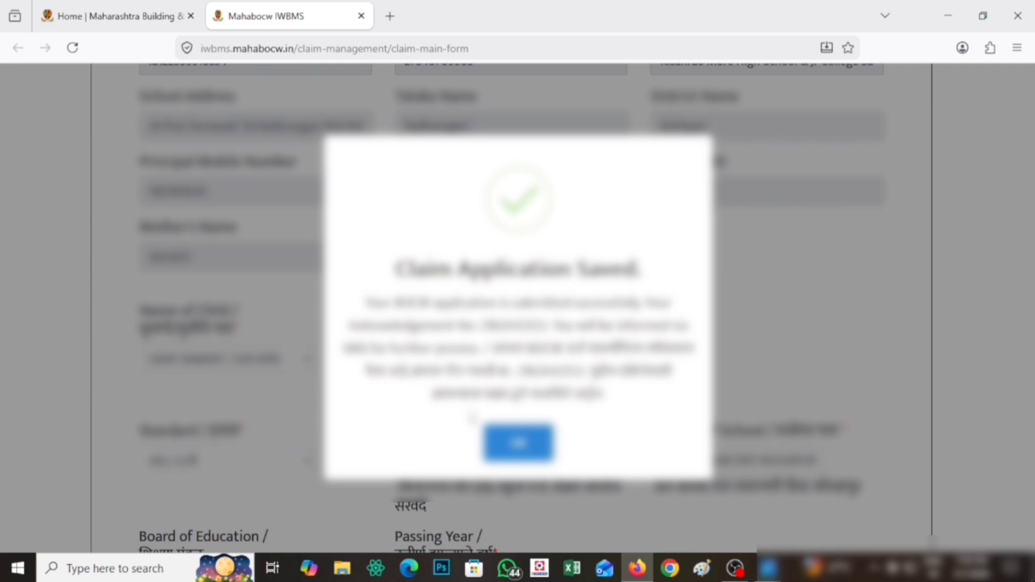
Step: Acknowledge the 'Claim Application Saved' message and bring up the appointment letter preview
left_click(510, 445)
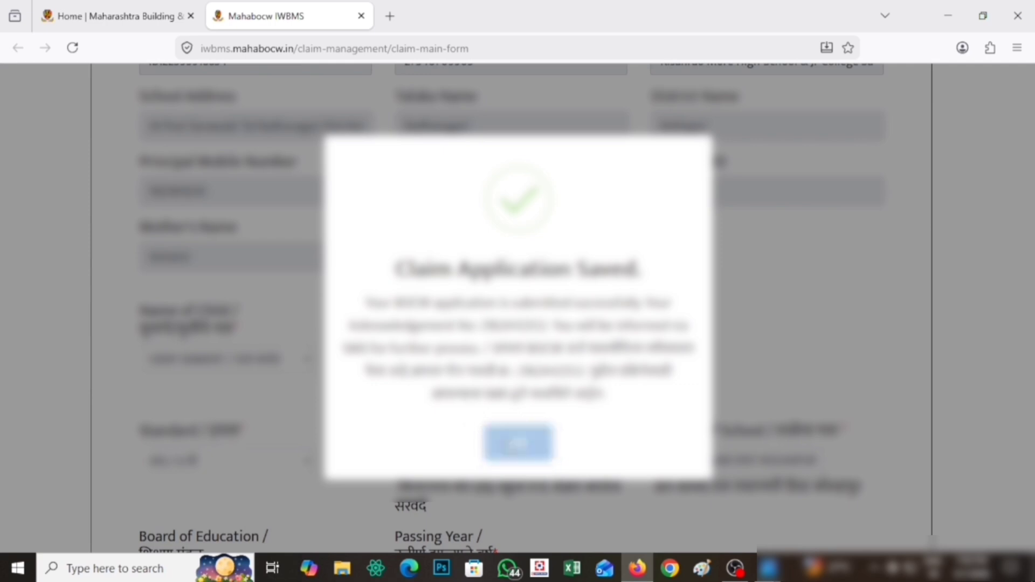
scroll(628, 339, "down", 10)
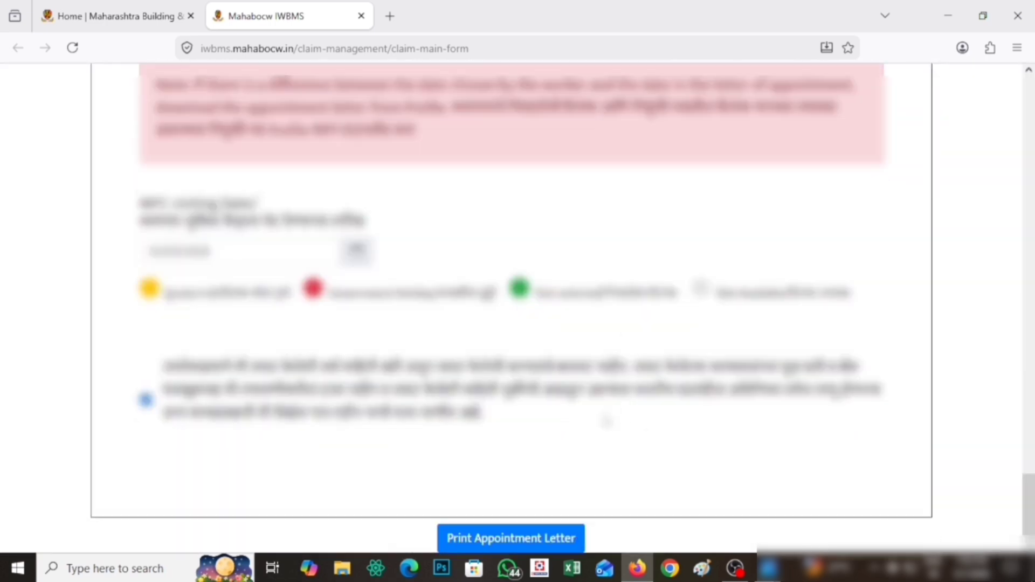
left_click(533, 540)
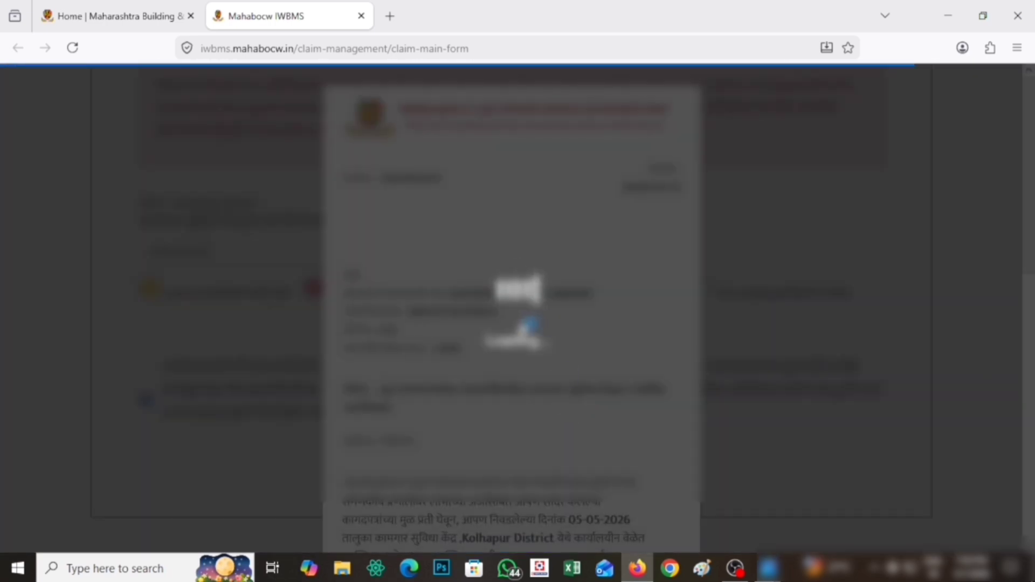
Step: Look over the appointment letter and send it to the printer
scroll(550, 327, "down", 3)
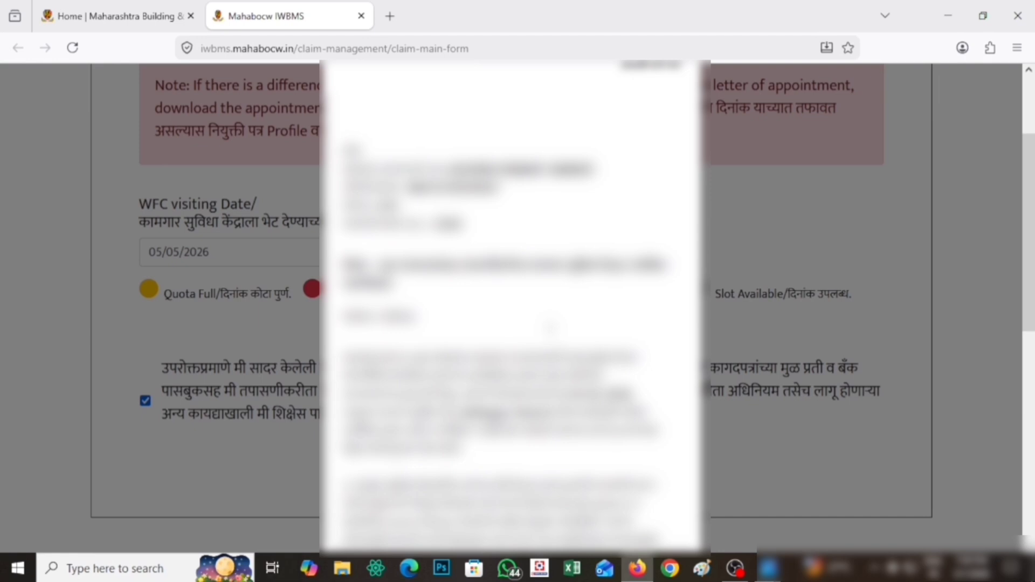
scroll(550, 327, "up", 3)
scroll(550, 327, "down", 10)
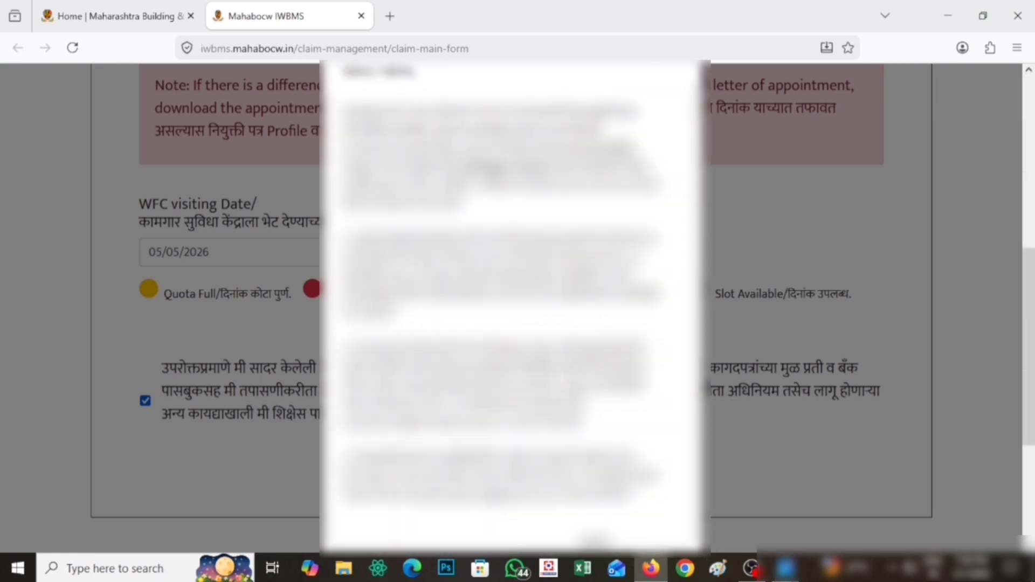
scroll(512, 302, "up", 10)
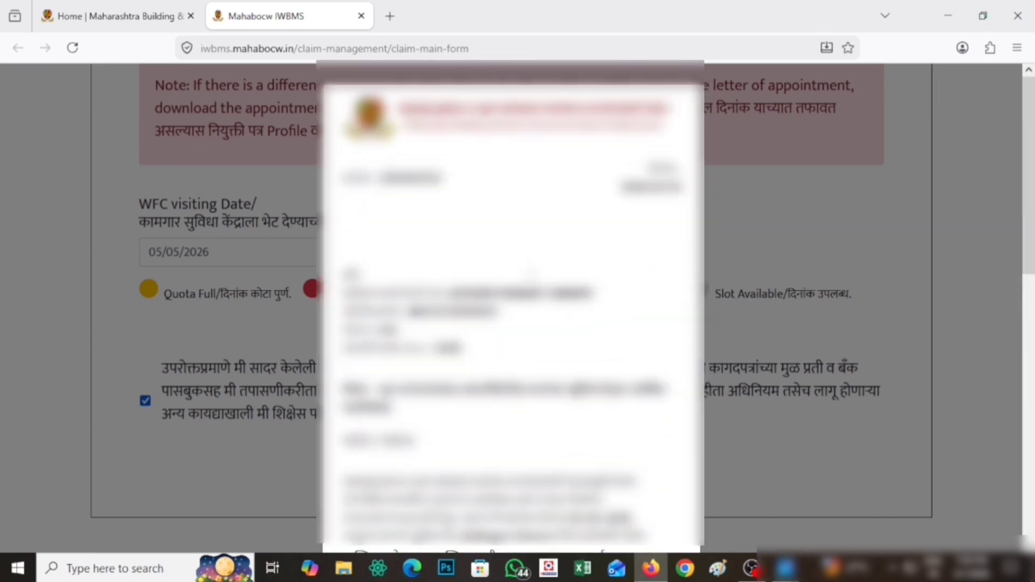
scroll(602, 331, "down", 3)
scroll(602, 331, "up", 3)
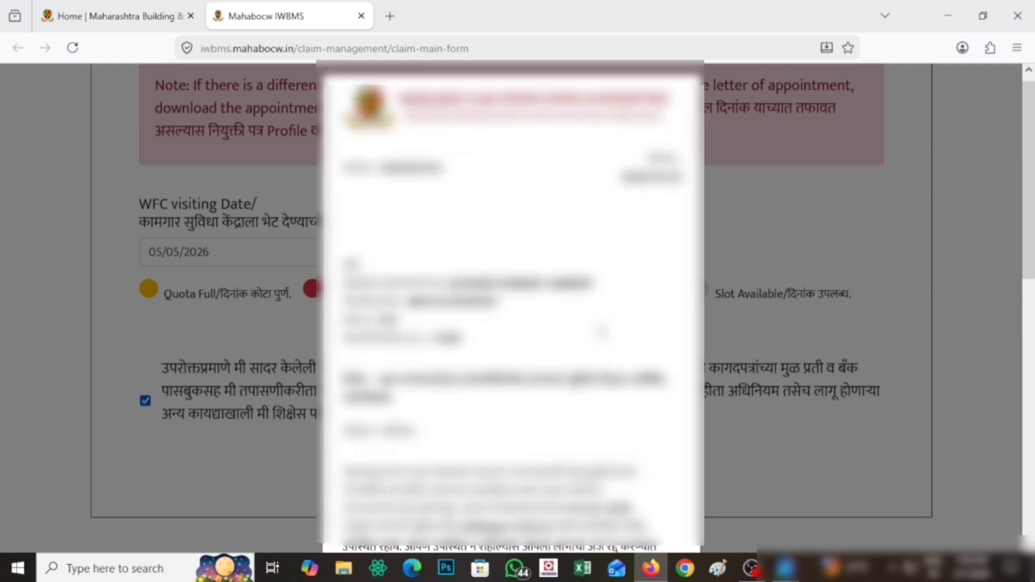
scroll(602, 331, "down", 10)
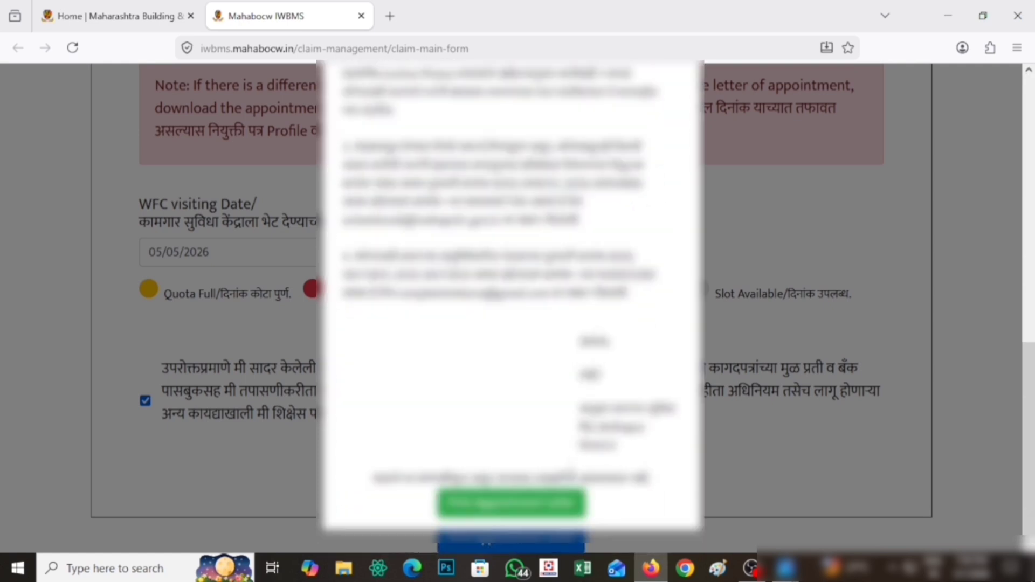
left_click(530, 502)
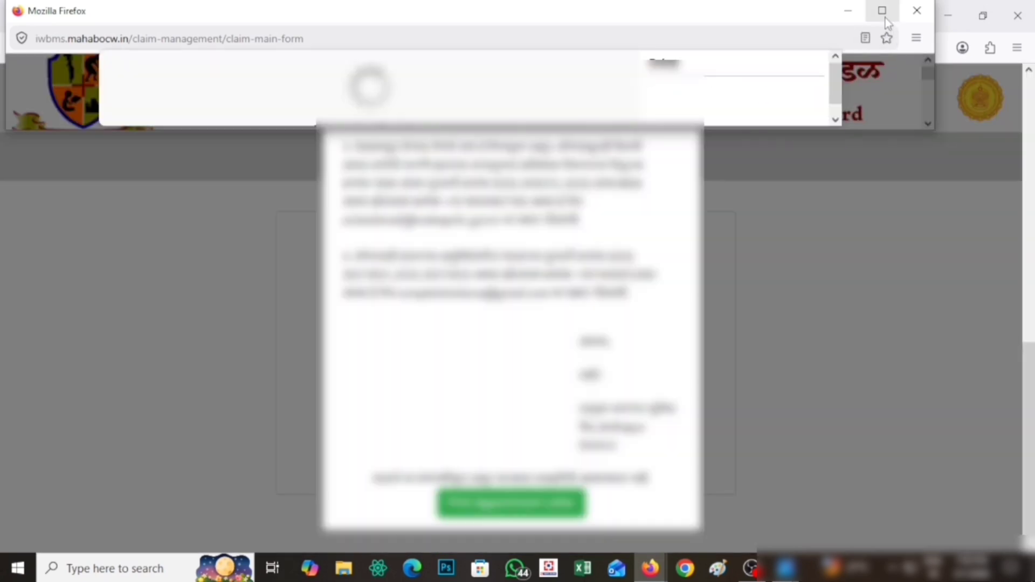
Step: In the maximized print window, set the destination to Save to PDF and save
left_click(886, 18)
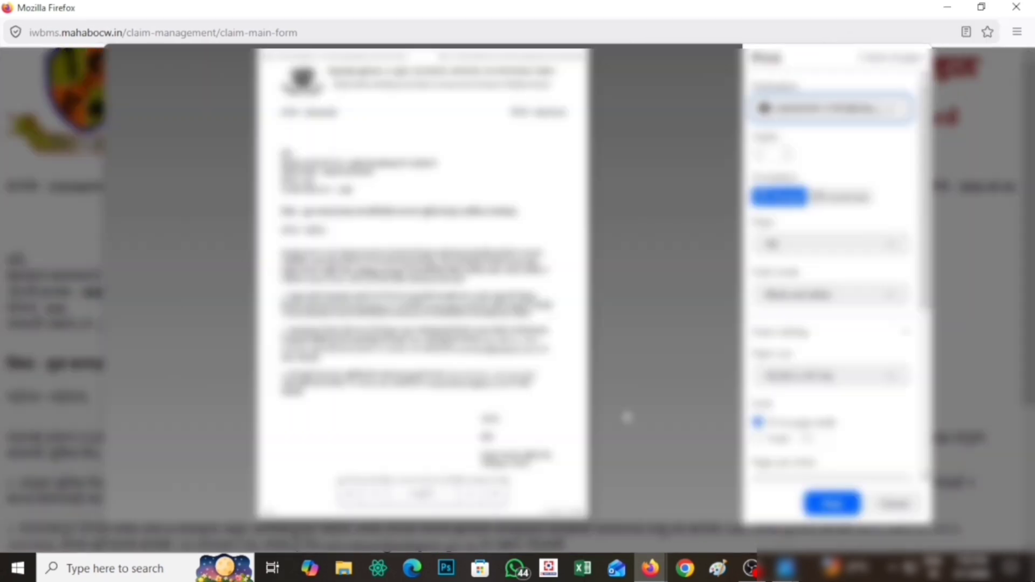
left_click(824, 111)
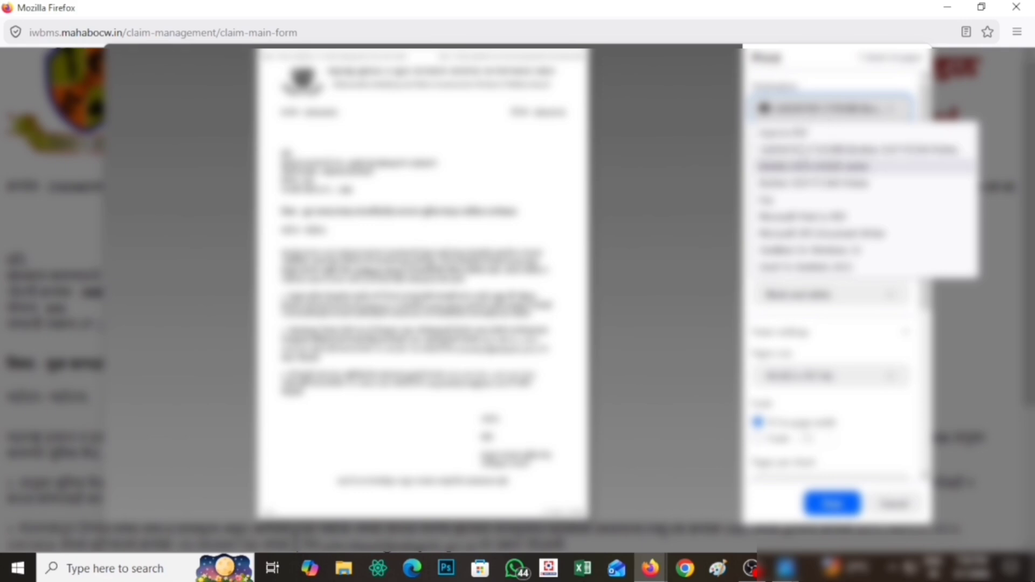
left_click(799, 135)
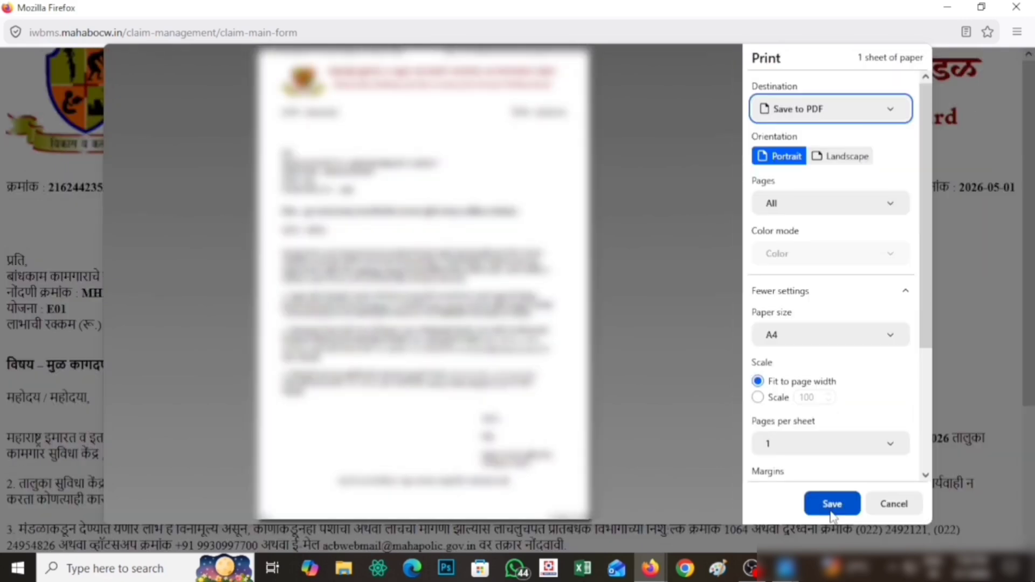
left_click(832, 507)
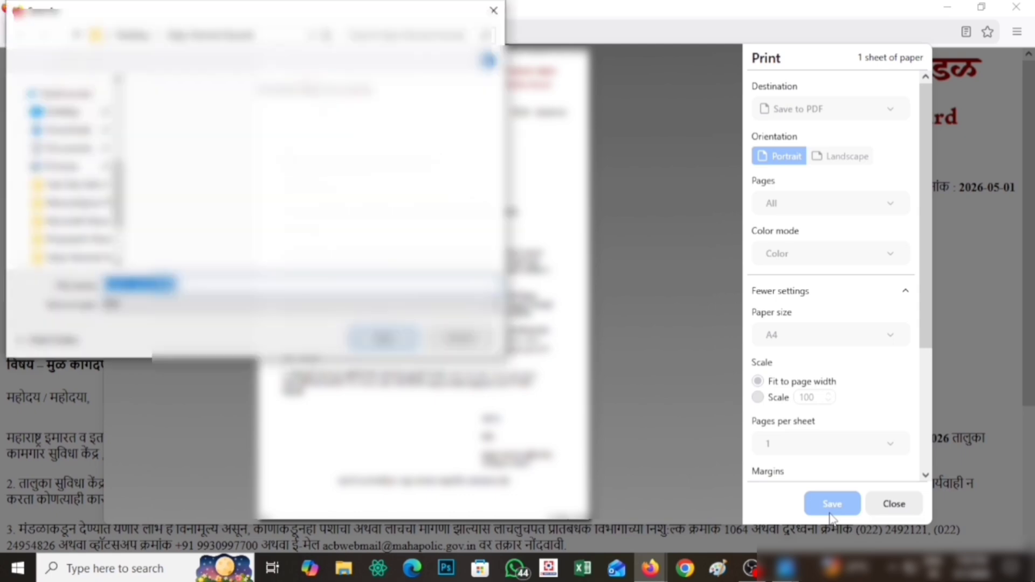